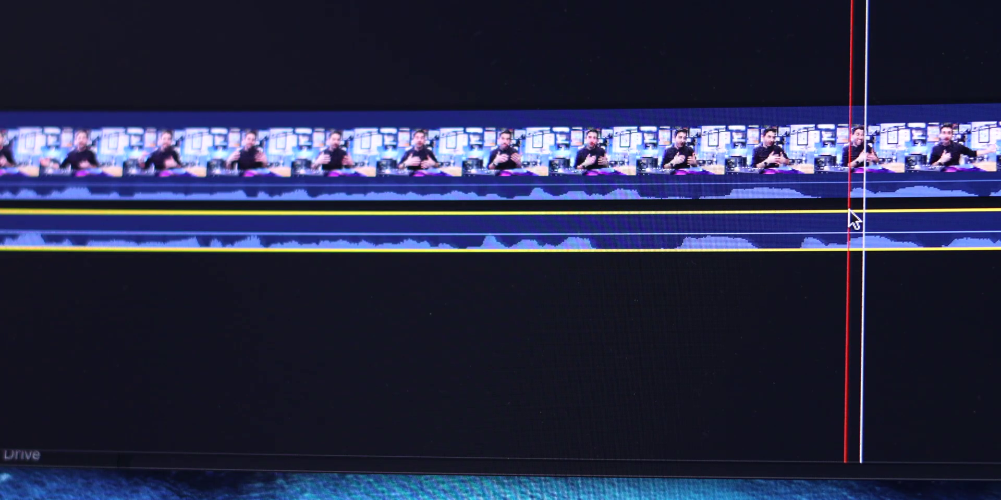
# Nudge the lower audio clip later, check the alignment, and begin synchronizing POD00009 with TEP25029
pyautogui.press('.')
pyautogui.press('.')
pyautogui.press('.')
pyautogui.press('.')
pyautogui.press('.')
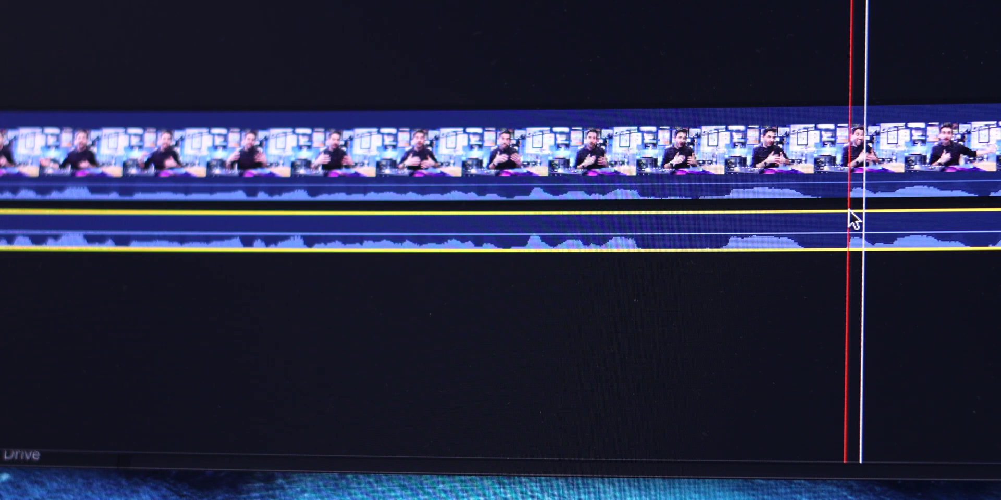
pyautogui.click(808, 47)
pyautogui.press('space')
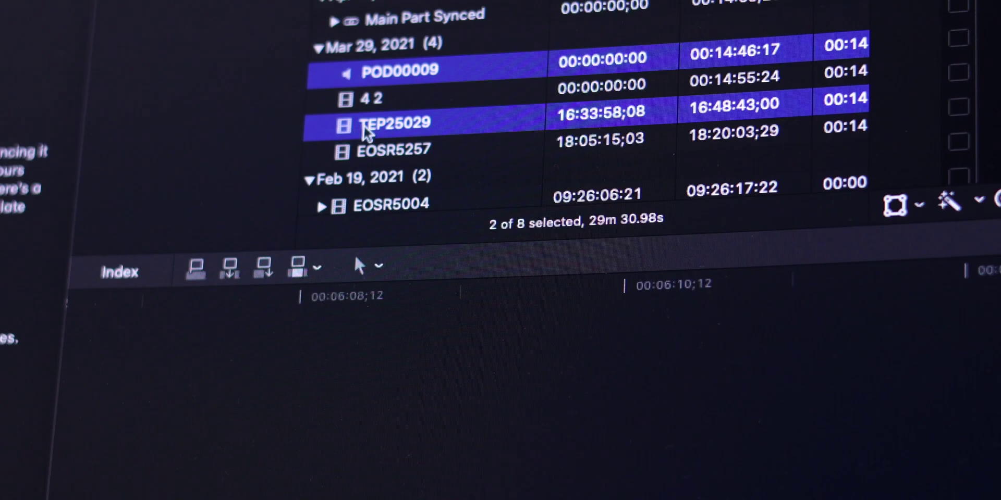
pyautogui.rightClick(364, 125)
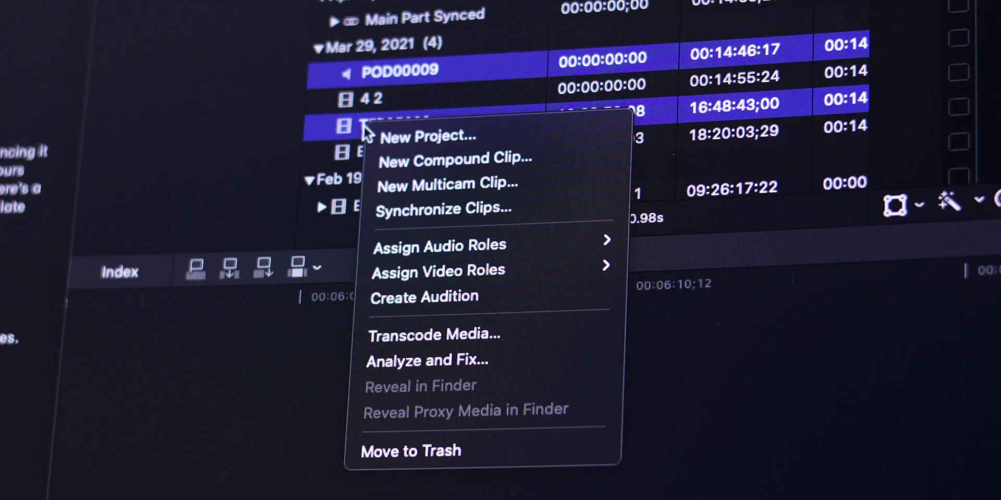
pyautogui.click(390, 205)
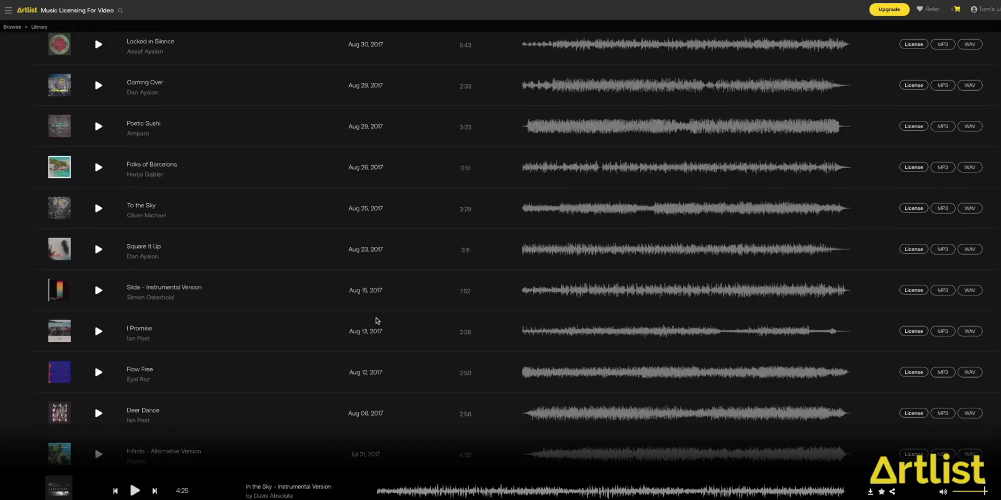
pyautogui.scroll(3, 376, 319)
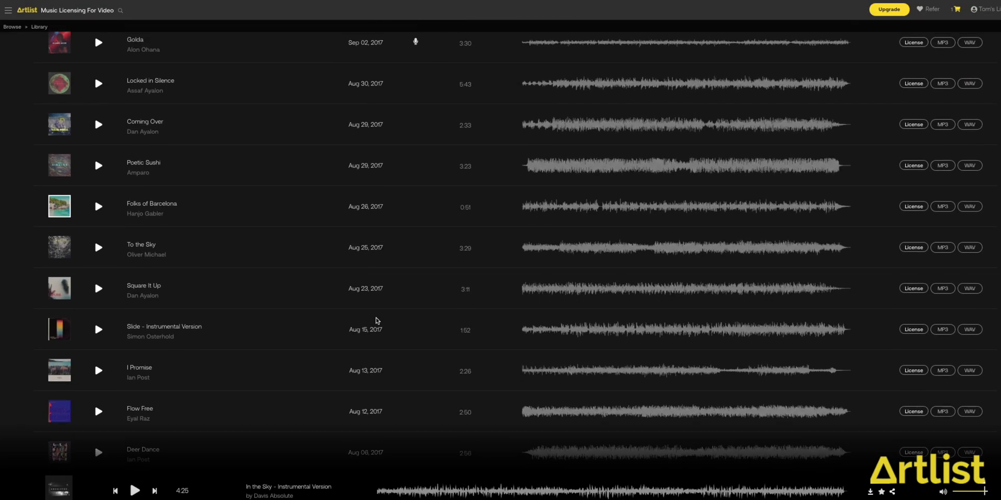
pyautogui.scroll(2, 375, 319)
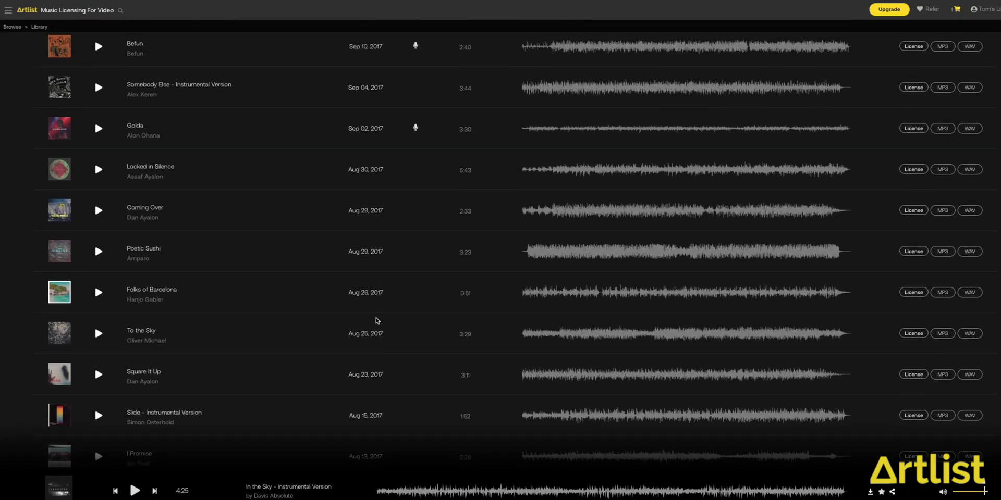
pyautogui.scroll(2, 377, 320)
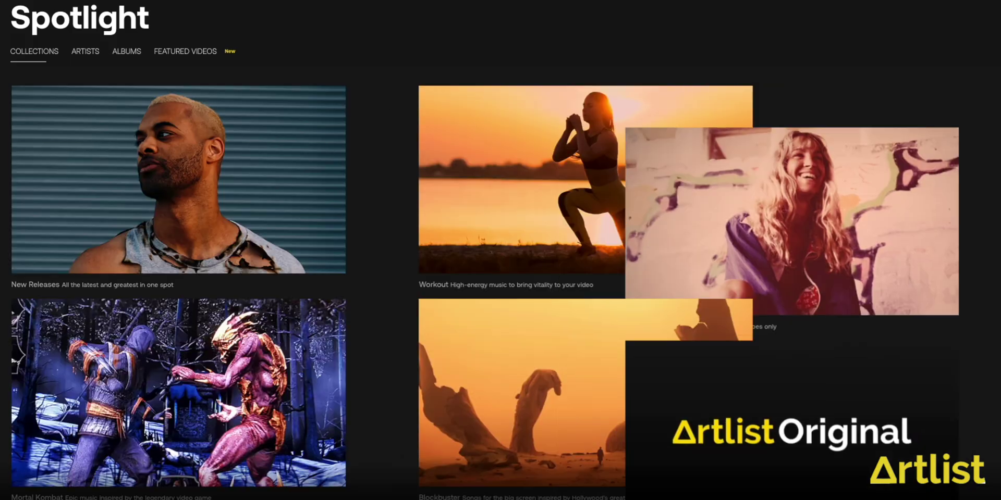
pyautogui.scroll(-6, 162, 396)
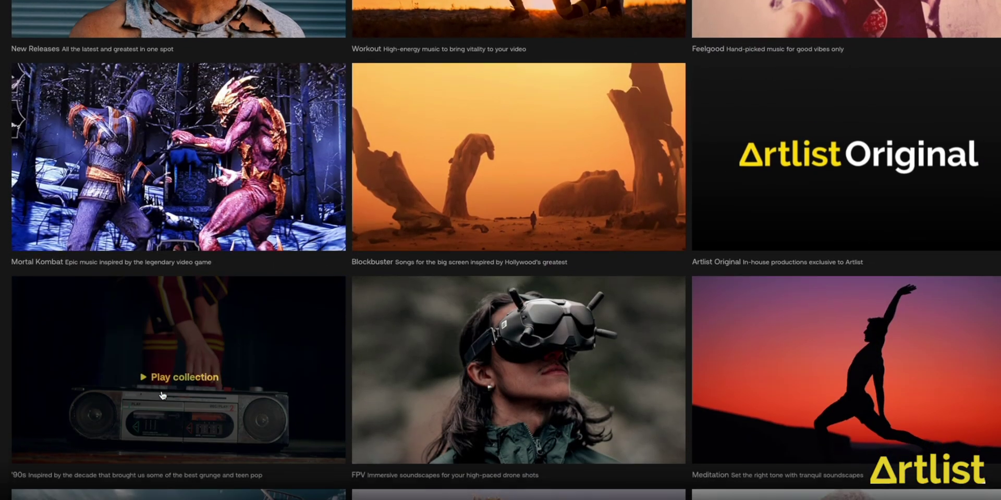
pyautogui.scroll(-5, 162, 396)
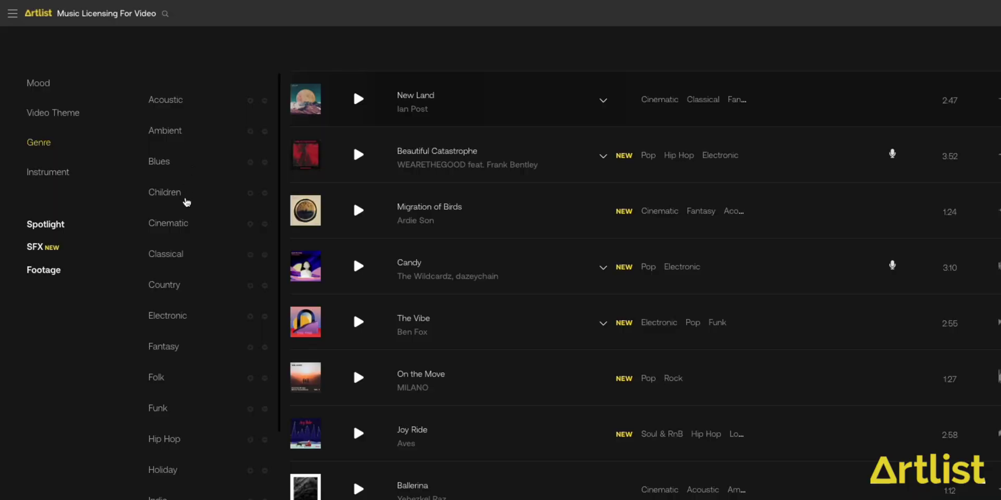
pyautogui.scroll(-2, 187, 223)
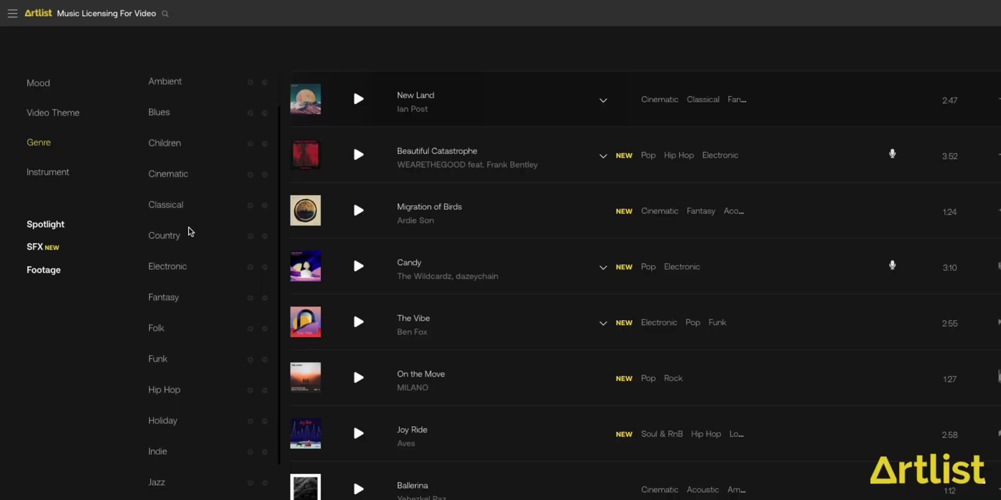
pyautogui.scroll(-1, 192, 250)
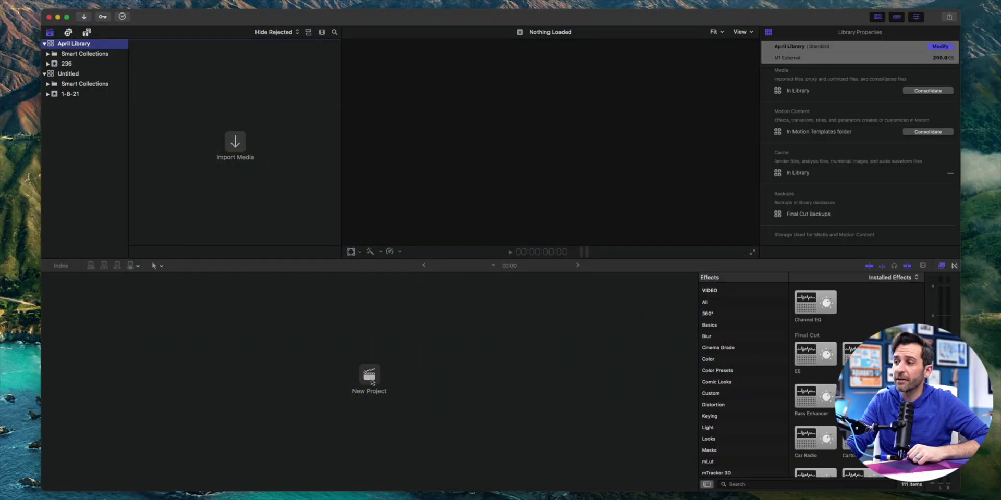
# Create a new project named N'Sync with 4K 3840x2160 29.97p settings
pyautogui.click(370, 377)
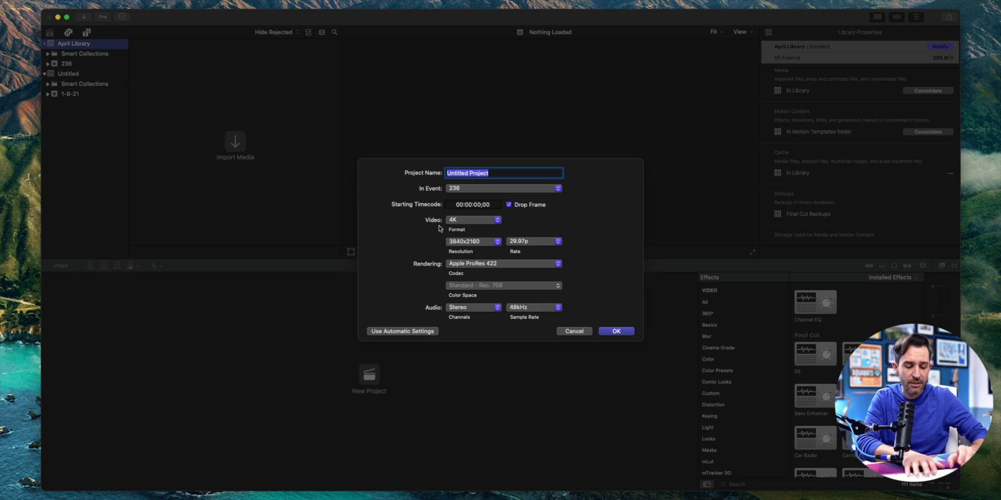
pyautogui.write("N'")
pyautogui.write('S')
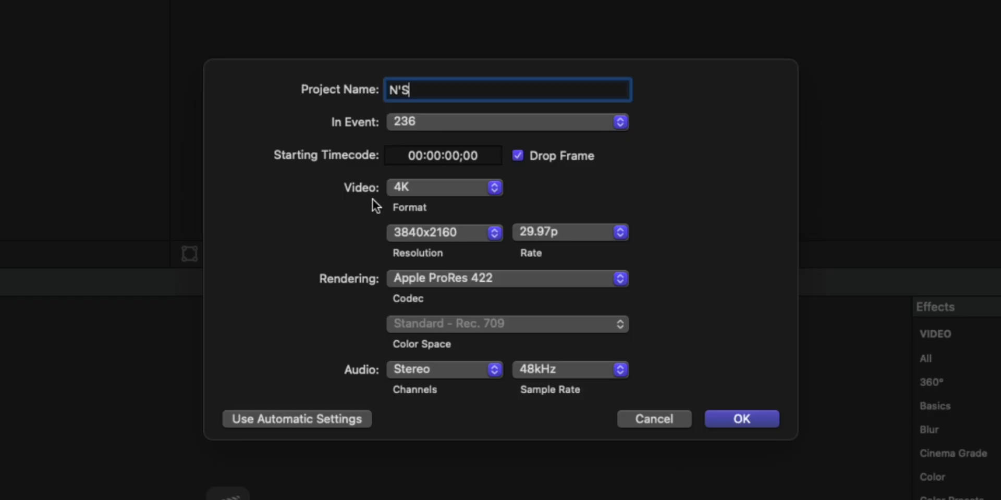
pyautogui.press('Return')
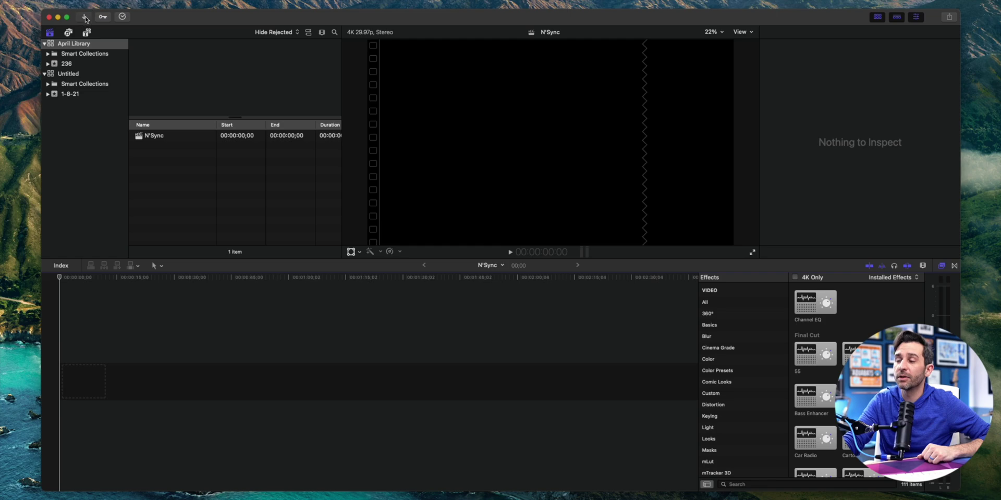
pyautogui.press('super+i')
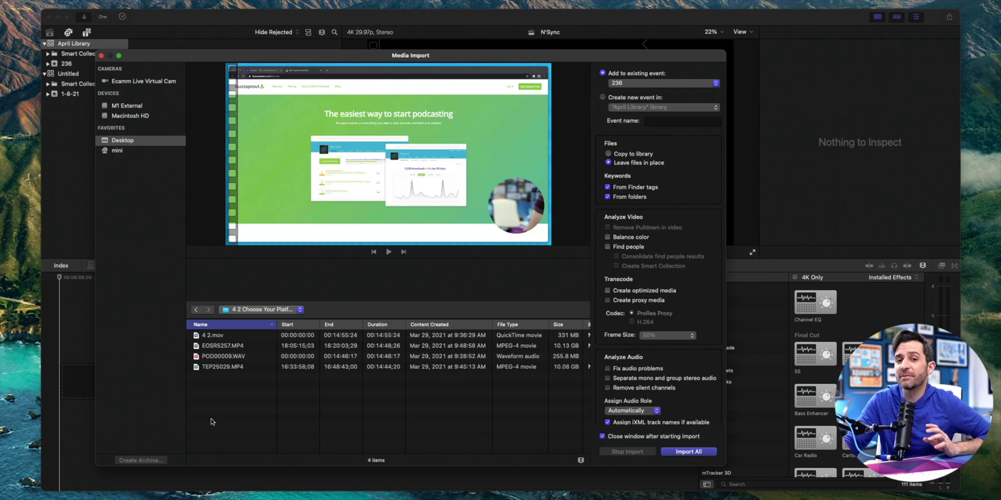
# Preview and import 4 2, EOSR5257, POD00009 and TEP25029 into event 236, then review them
pyautogui.click(219, 335)
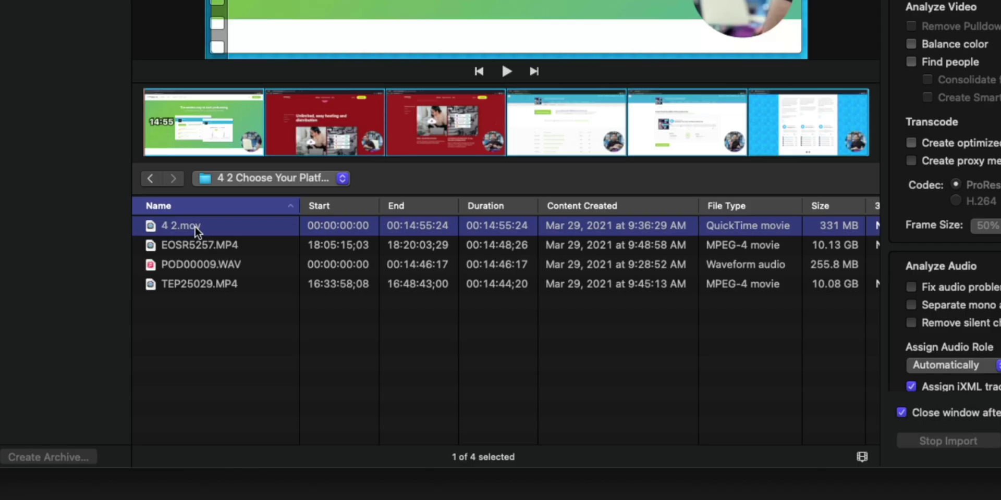
pyautogui.click(196, 245)
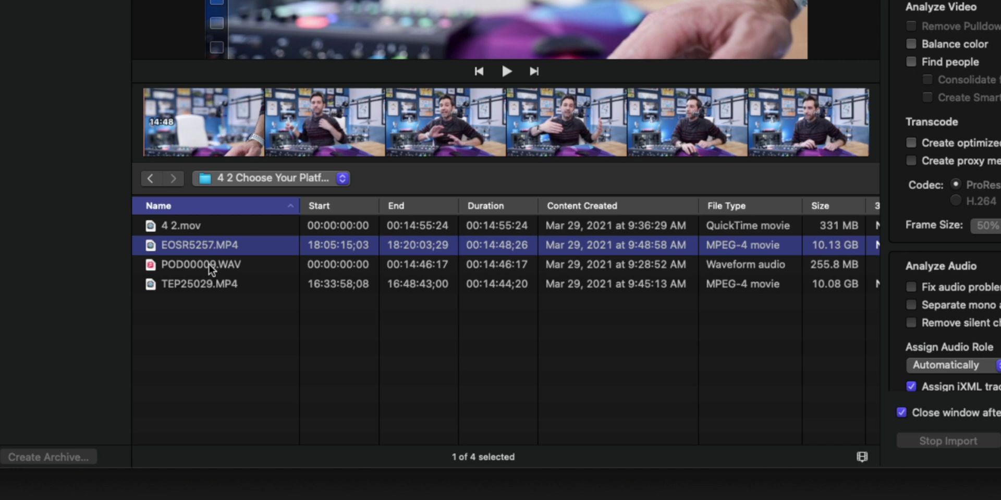
pyautogui.click(209, 263)
pyautogui.click(206, 285)
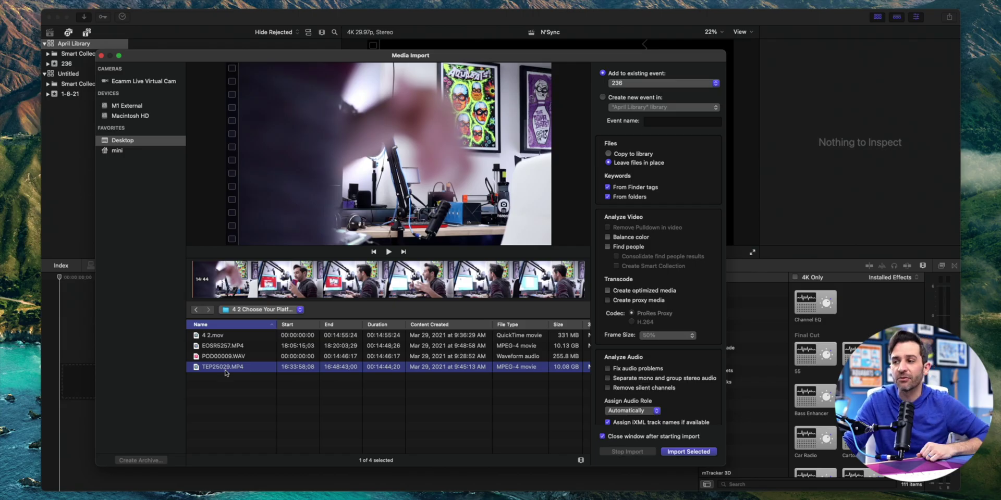
pyautogui.press('super+a')
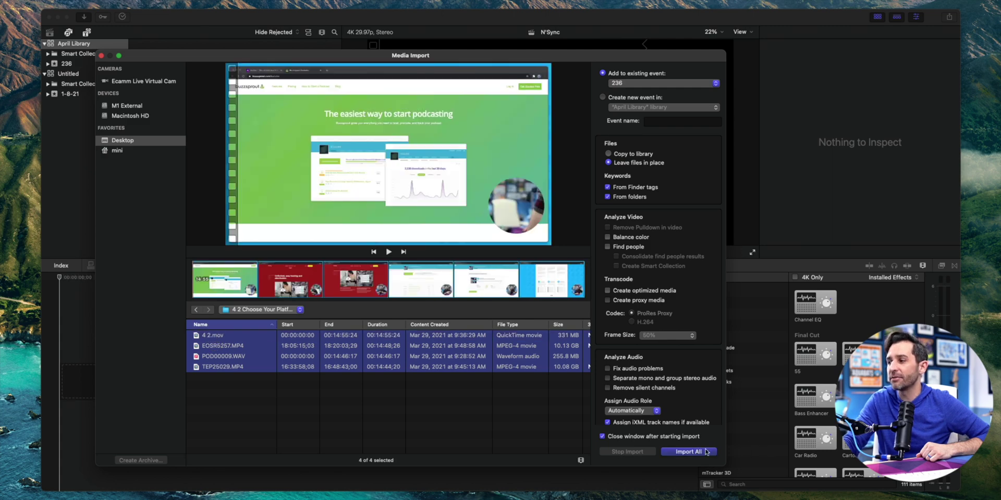
pyautogui.click(688, 451)
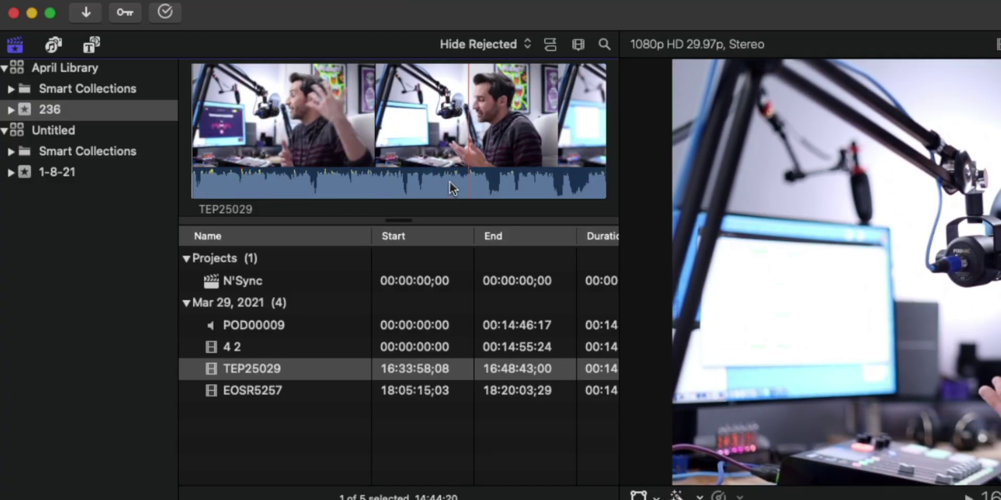
pyautogui.click(246, 350)
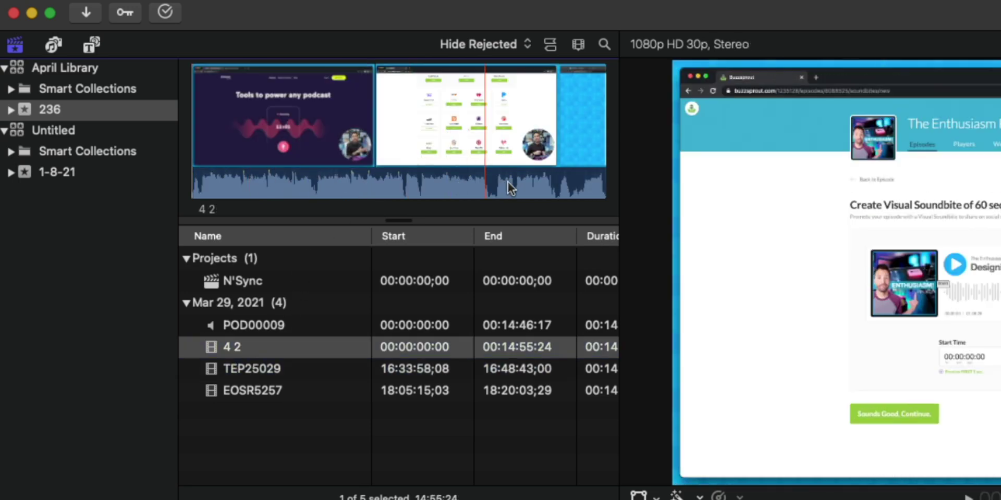
pyautogui.click(253, 395)
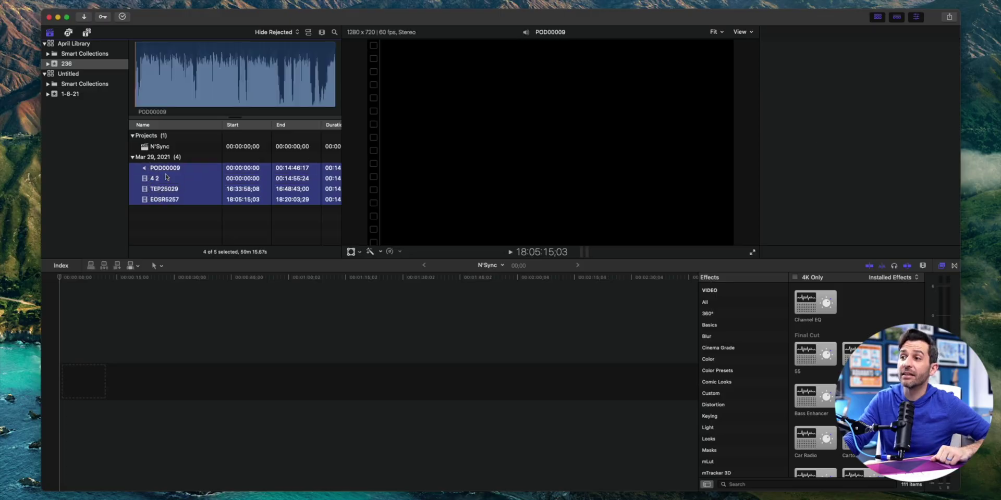
# Synchronize the four clips by audio into a clip named Main Part Synced
pyautogui.rightClick(196, 184)
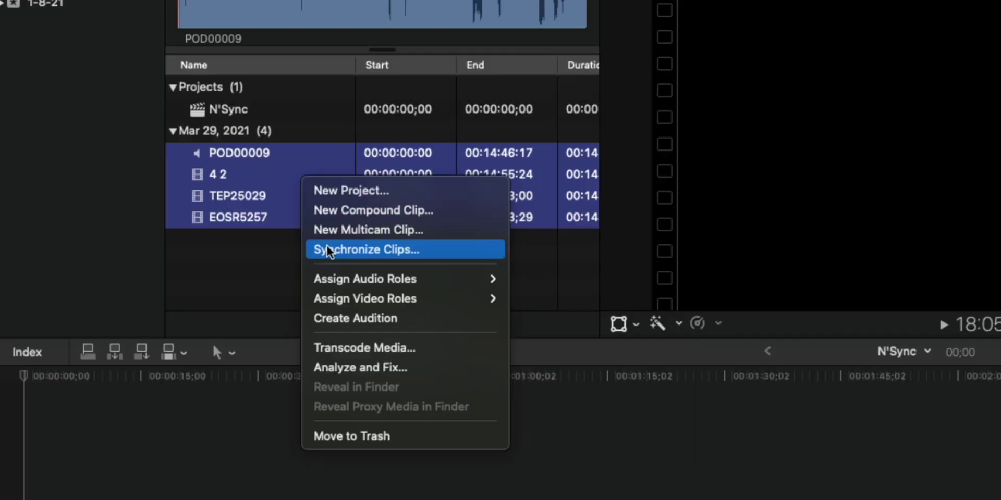
pyautogui.click(327, 248)
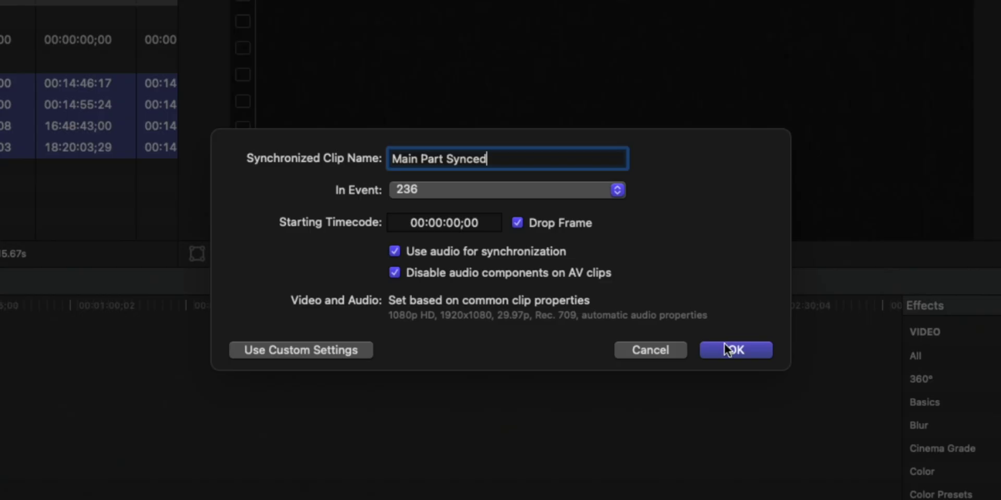
pyautogui.click(616, 300)
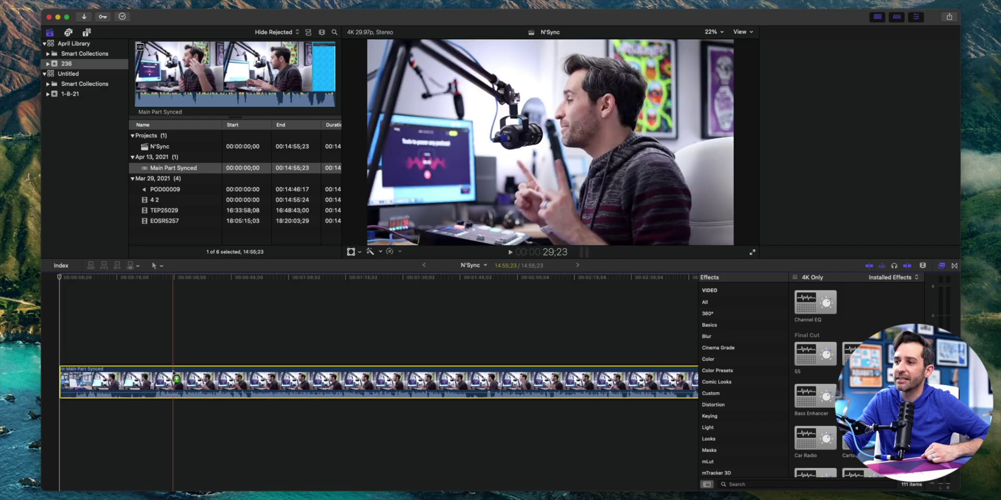
# Open Main Part Synced and review its stacked angles in the timeline
pyautogui.press('super+4')
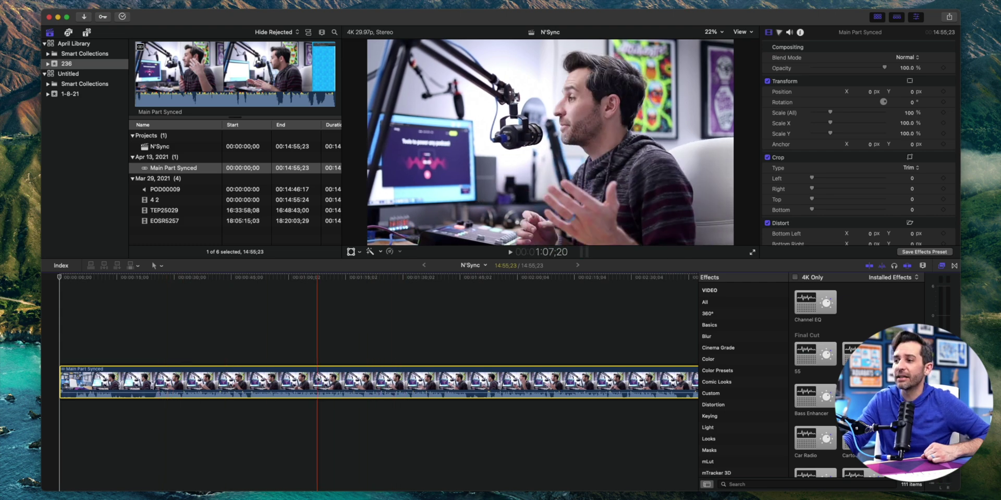
pyautogui.doubleClick(318, 381)
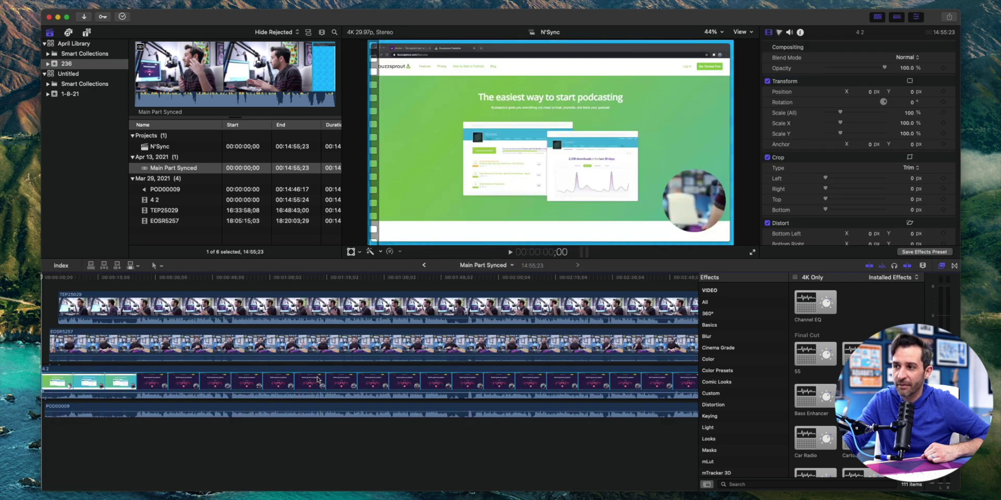
pyautogui.press('super+minus')
pyautogui.press('super+minus')
pyautogui.press('super+minus')
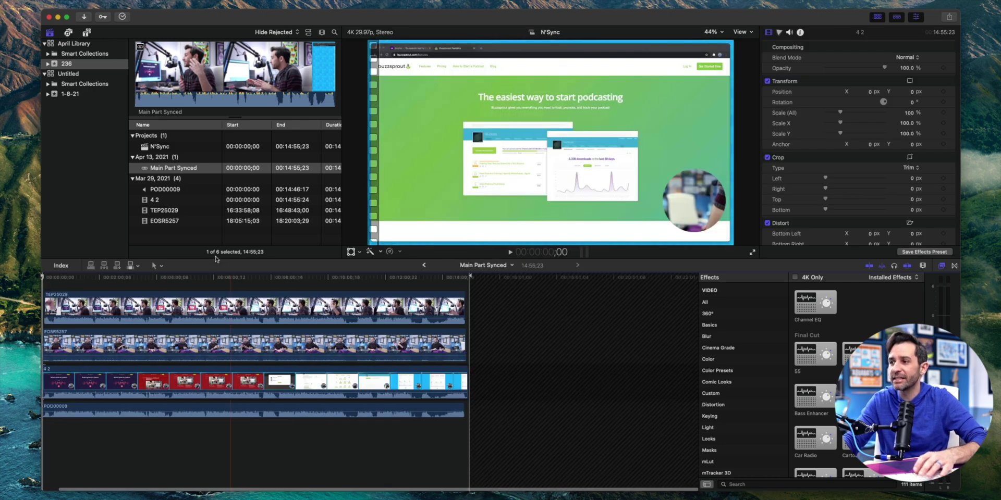
pyautogui.click(204, 280)
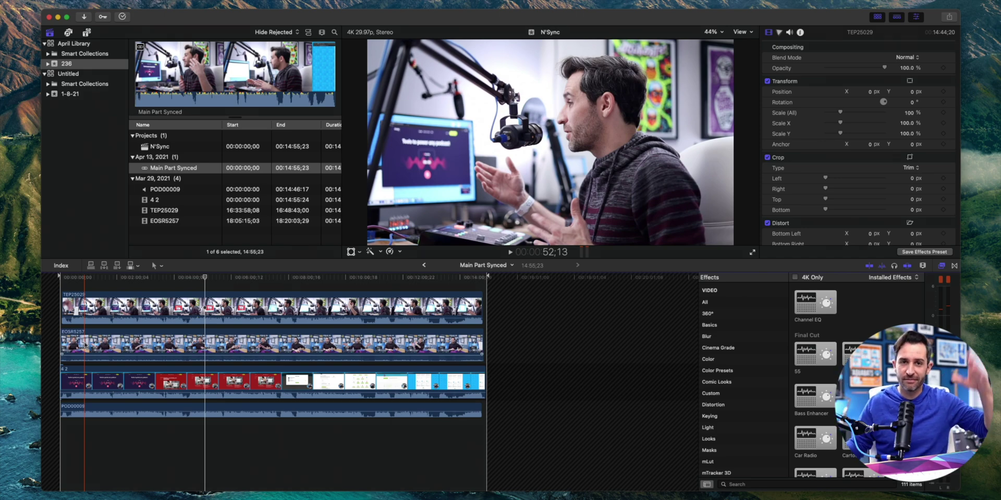
pyautogui.press('super+equal')
pyautogui.press('super+equal')
pyautogui.press('super+equal')
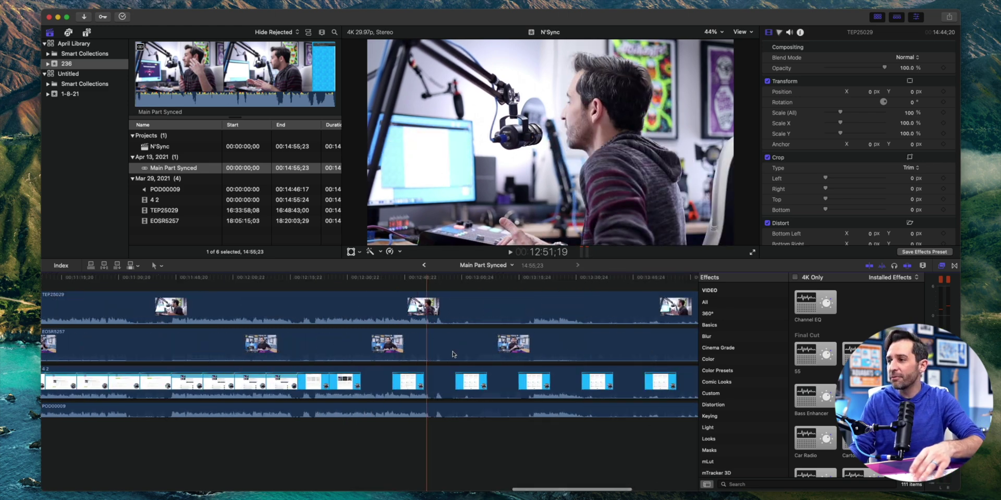
pyautogui.hscroll(10, 452, 354)
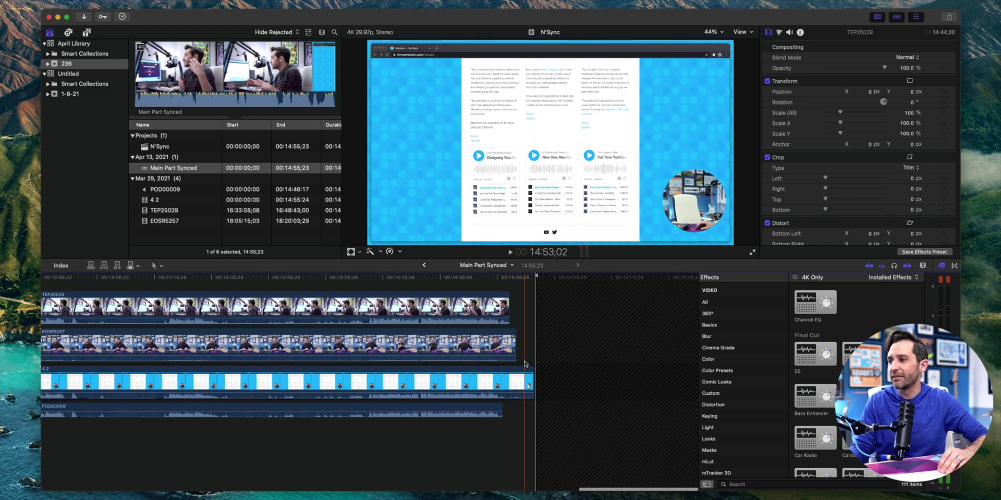
pyautogui.press('Home')
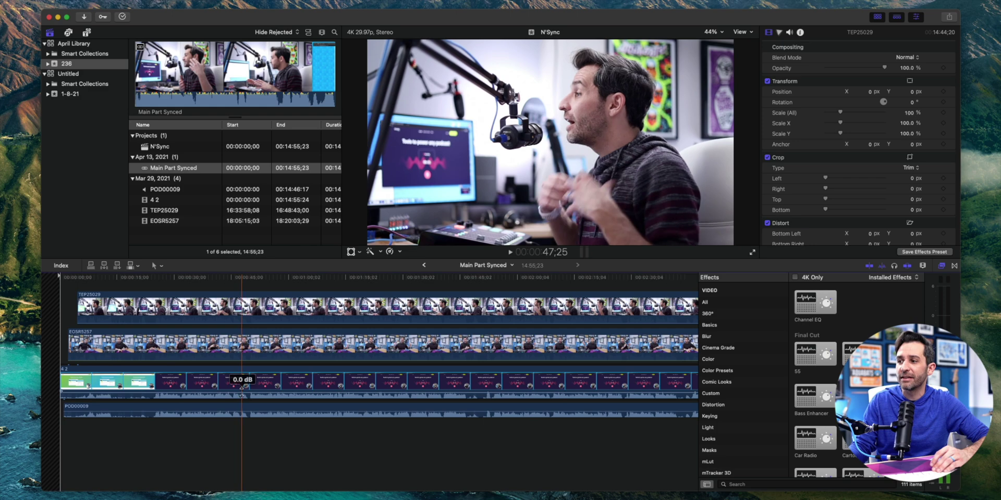
# Lower the 4 2 screen recording's volume to -∞ dB and return to N'Sync
pyautogui.moveTo(242, 394); pyautogui.dragTo(246, 417)
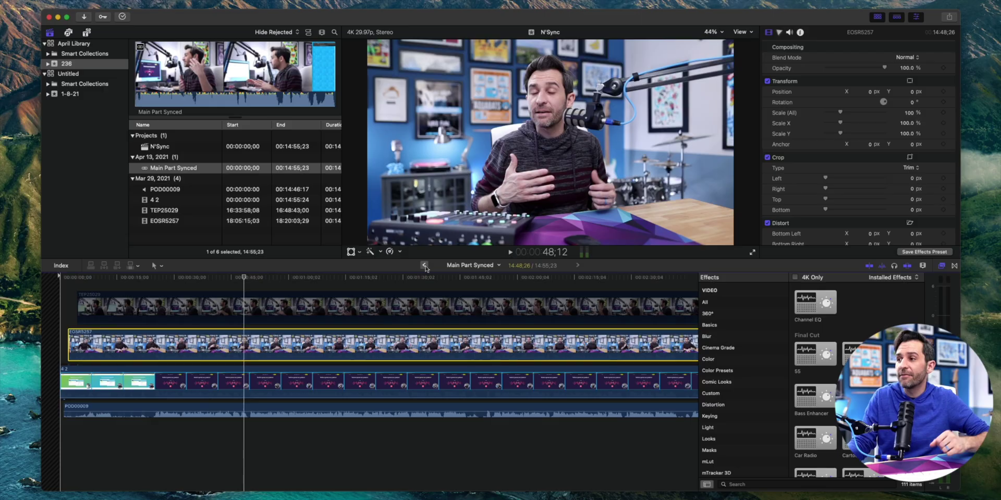
pyautogui.click(425, 266)
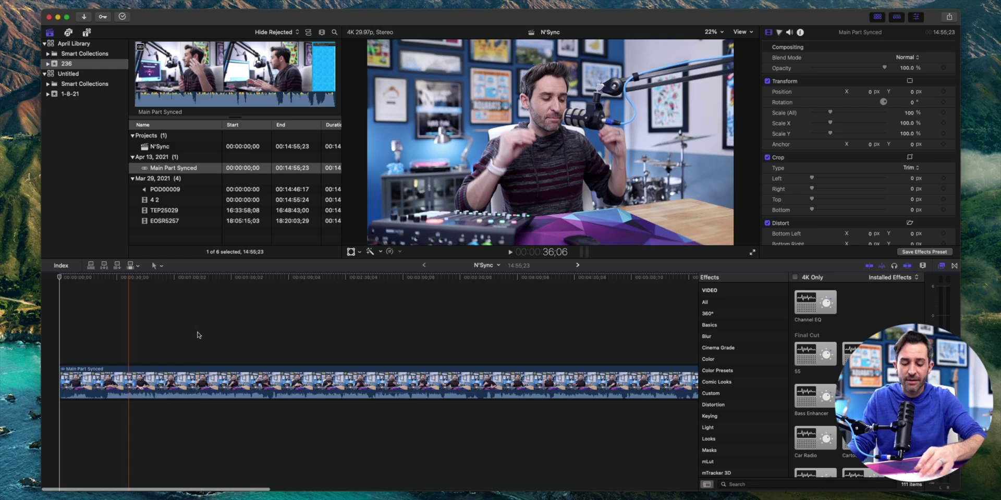
pyautogui.press('super+minus')
pyautogui.press('super+minus')
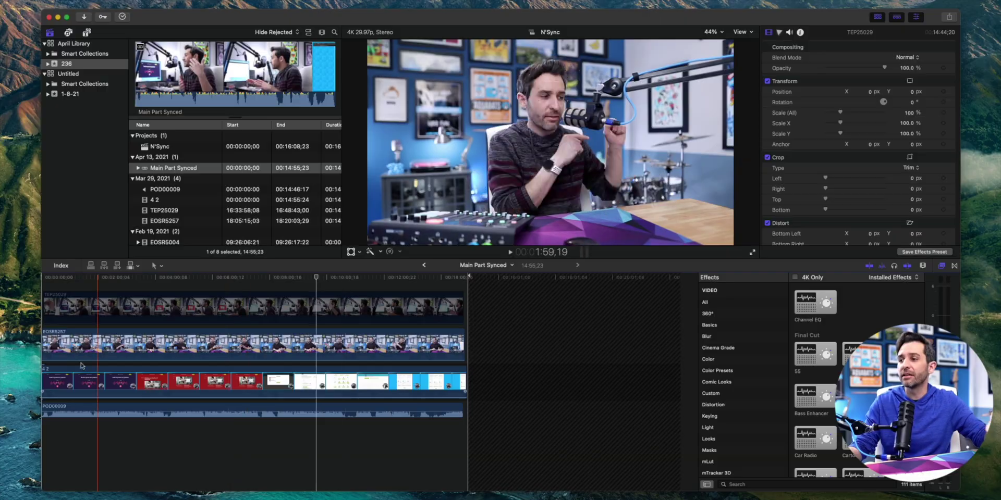
# Apply the custom Main 1 effect to TEP25029: Color Board, Color Wheels, 114% scale, Y 13.5 px
pyautogui.hscroll(-2, 78, 354)
pyautogui.click(189, 307)
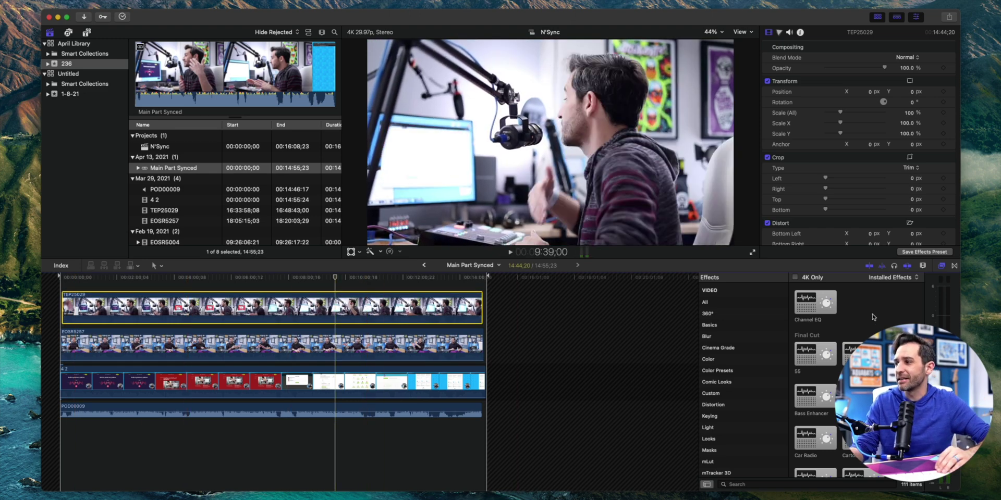
pyautogui.click(718, 393)
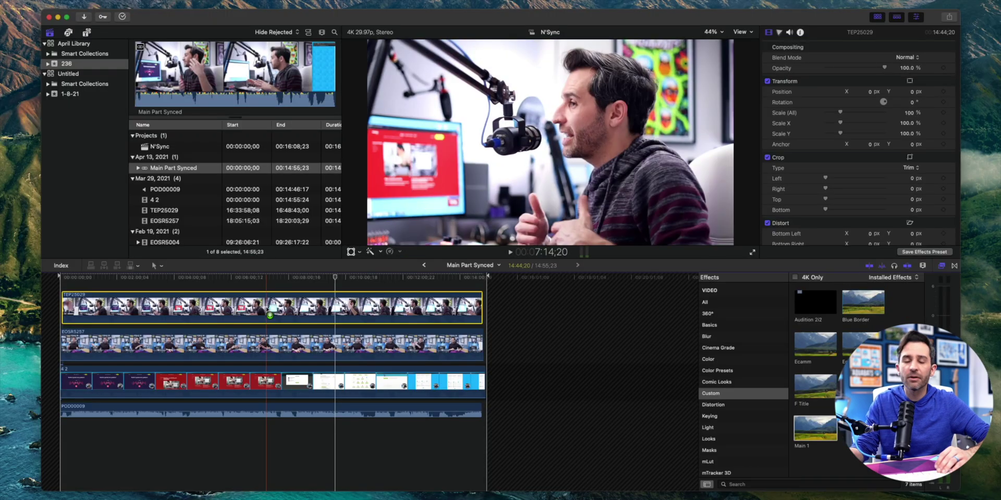
pyautogui.moveTo(815, 431); pyautogui.dragTo(343, 308)
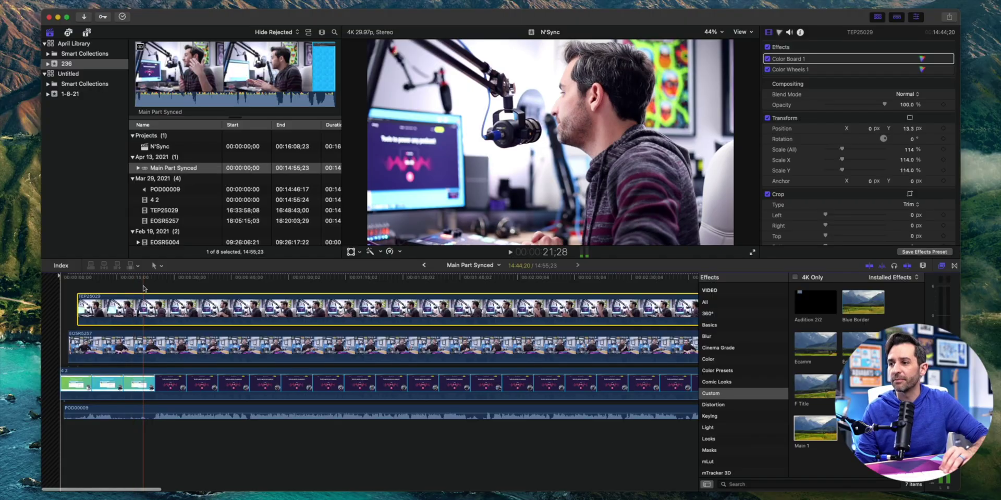
pyautogui.press('super+equal')
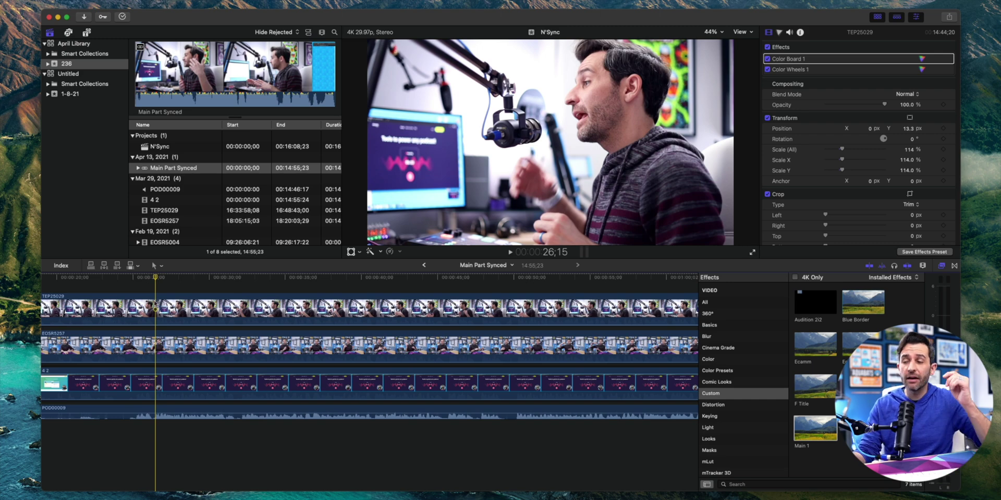
# Play through the synced clip and scroll the timeline to locate the camera-switch points
pyautogui.press('space')
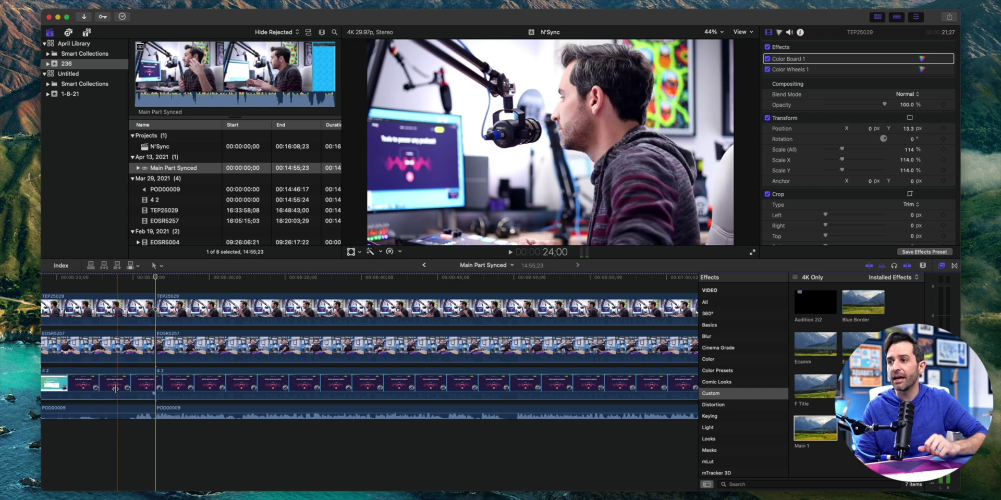
pyautogui.click(105, 390)
pyautogui.hscroll(-10, 255, 384)
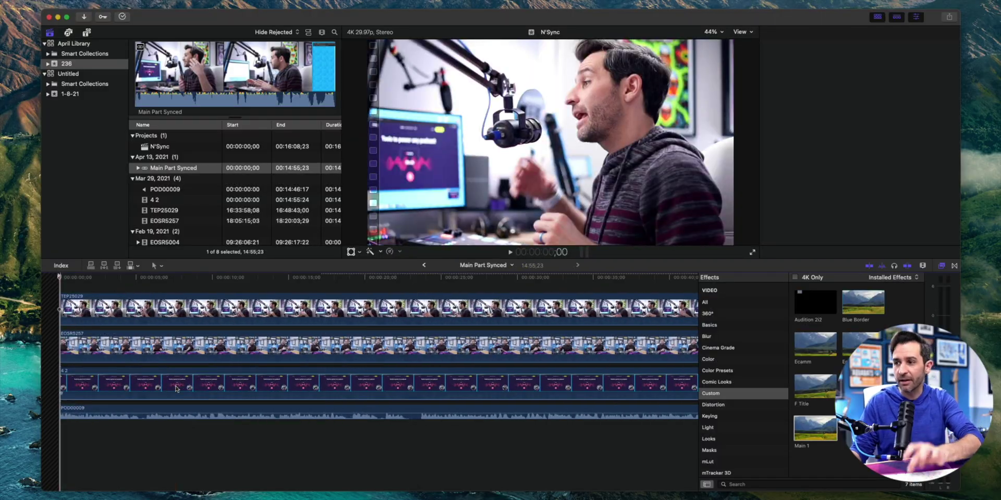
pyautogui.hscroll(10, 242, 383)
pyautogui.hscroll(20, 242, 383)
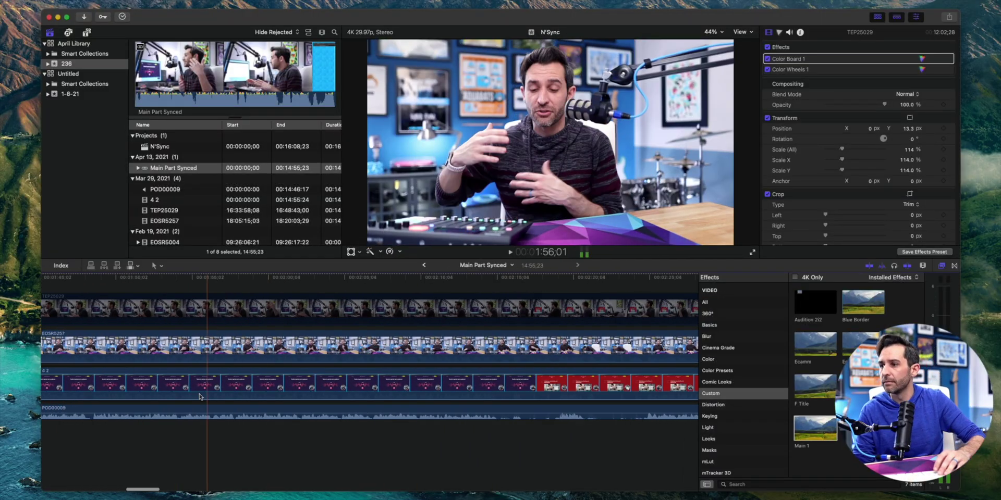
pyautogui.hscroll(20, 306, 366)
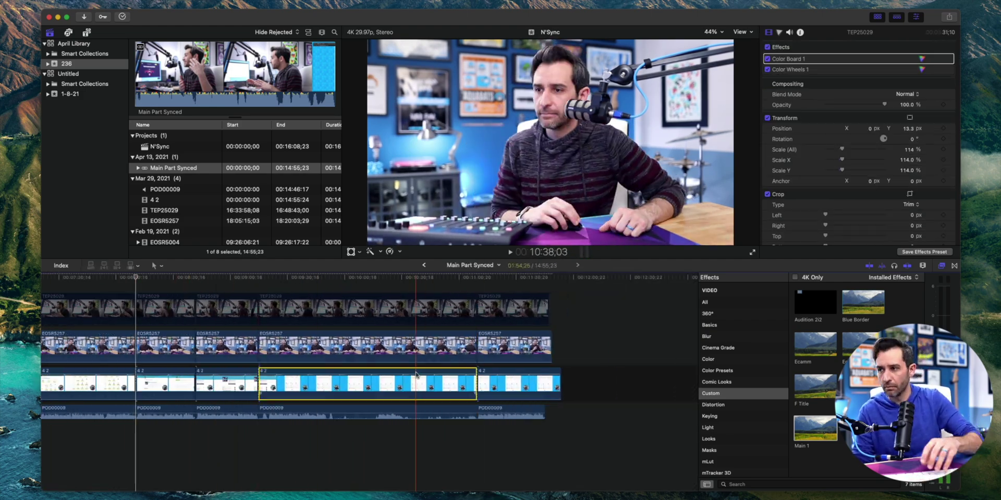
pyautogui.hscroll(10, 215, 377)
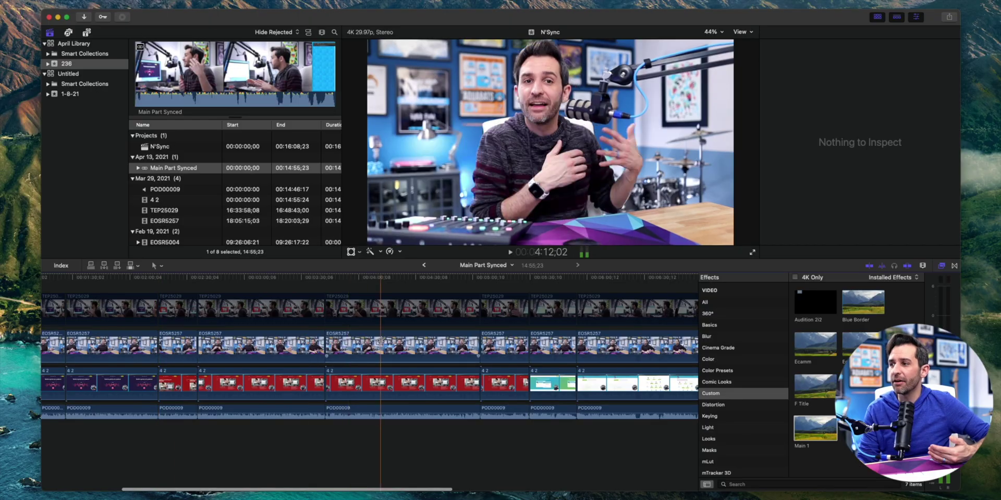
pyautogui.click(122, 343)
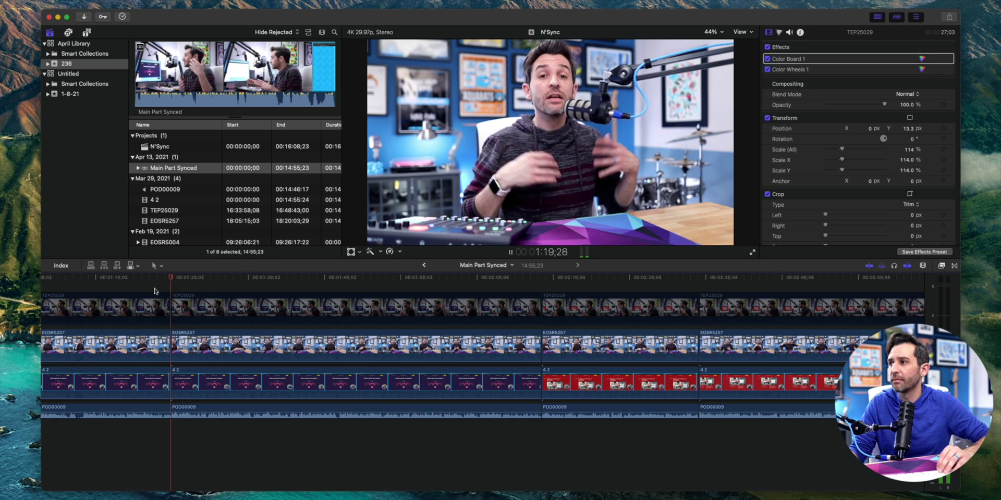
# Enable the TEP25029 side angle for this section and play it back
pyautogui.press('space')
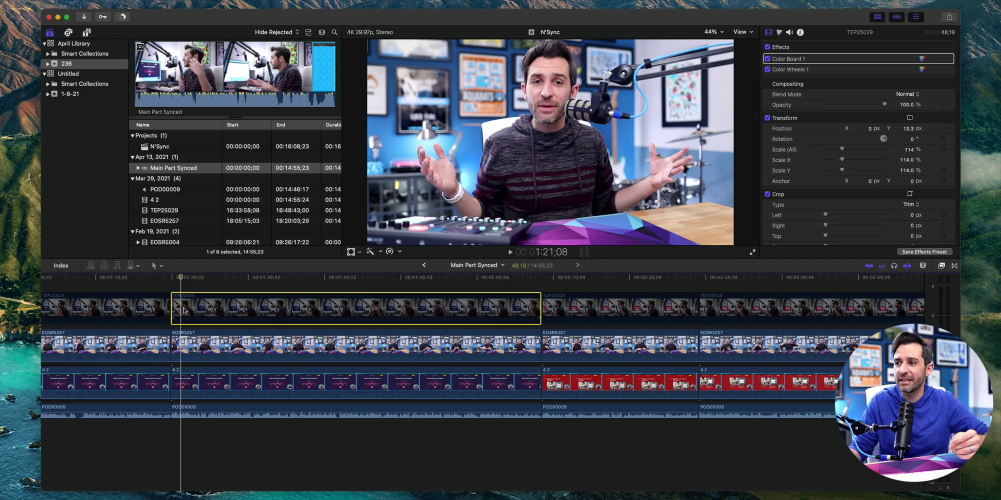
pyautogui.press('v')
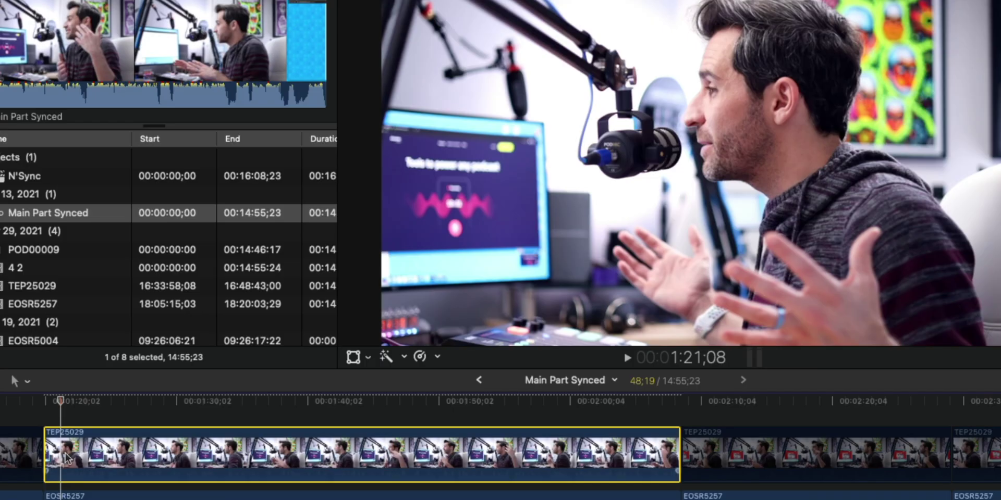
pyautogui.press('space')
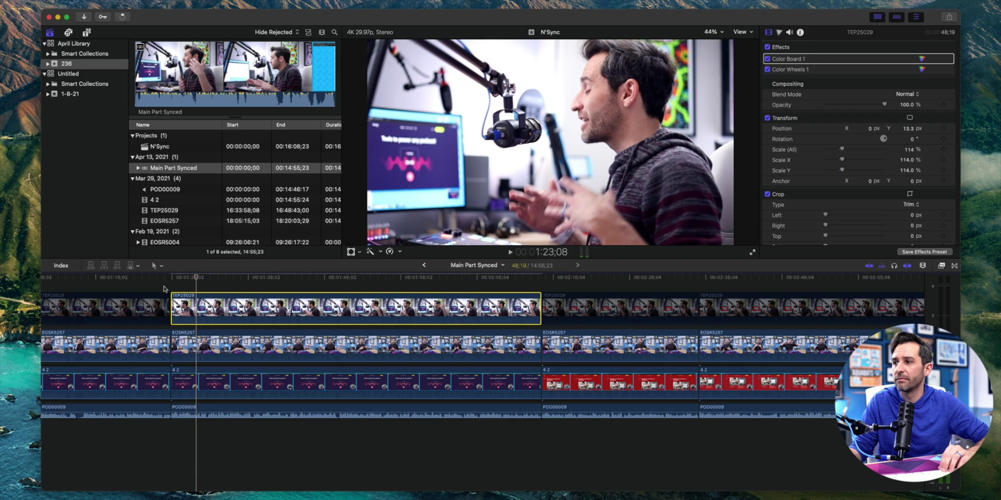
pyautogui.press('space')
# Blade the side angle at 1:23;08, then disable its later part and the front-camera clip
pyautogui.press('b')
pyautogui.click(196, 308)
pyautogui.press('a')
pyautogui.click(222, 305)
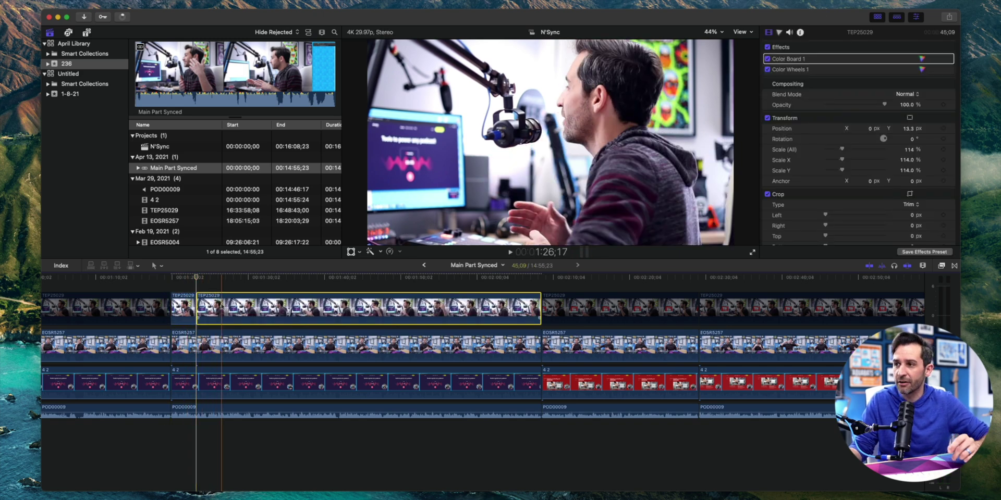
pyautogui.press('v')
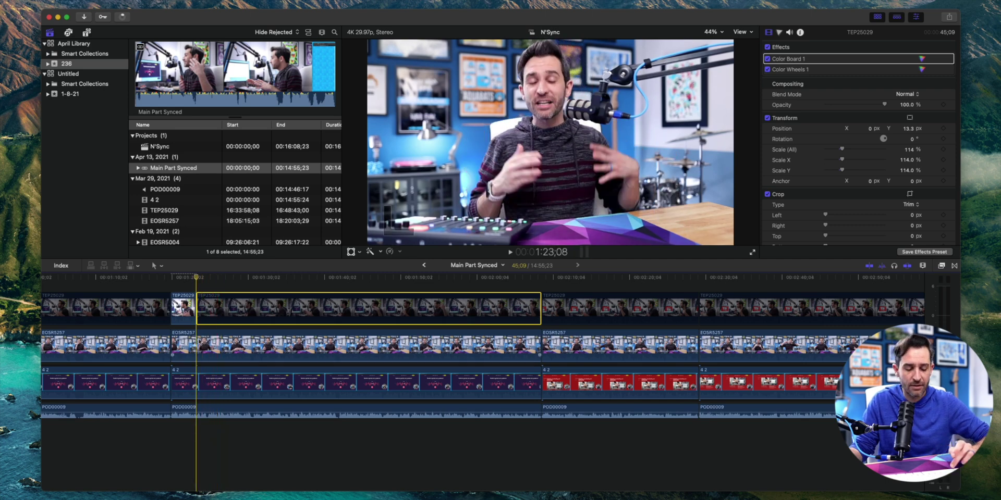
pyautogui.press('v')
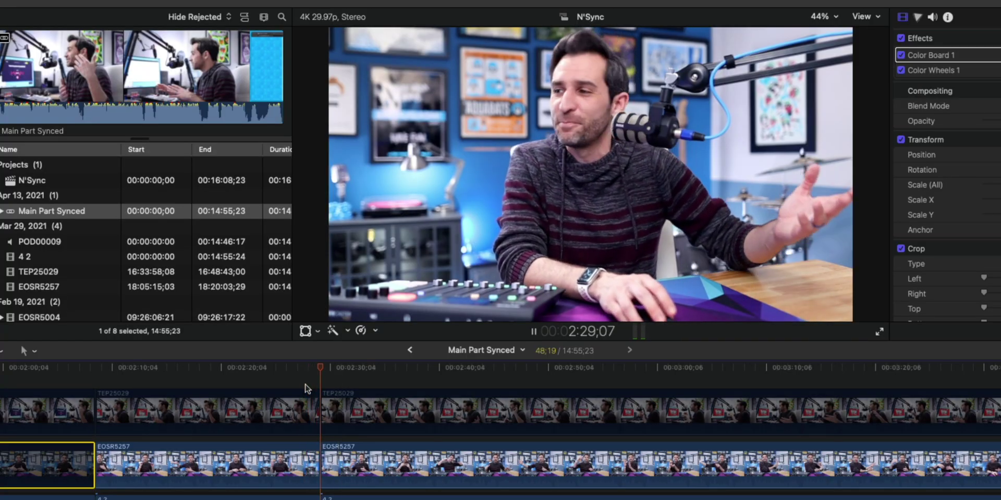
# Punch in on the short EOSR5257 clip at 2:31 with 138% scale and Y -100.4
pyautogui.press('space')
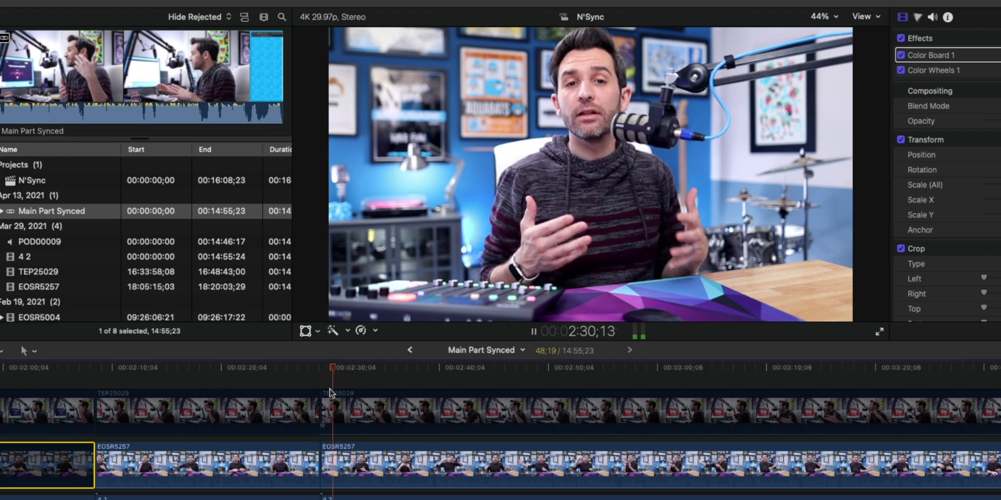
pyautogui.press('space')
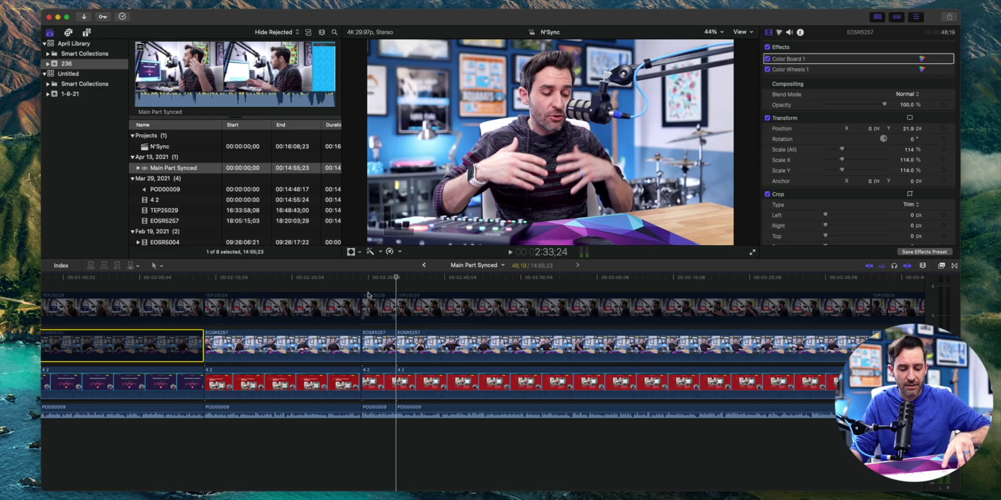
pyautogui.press('c')
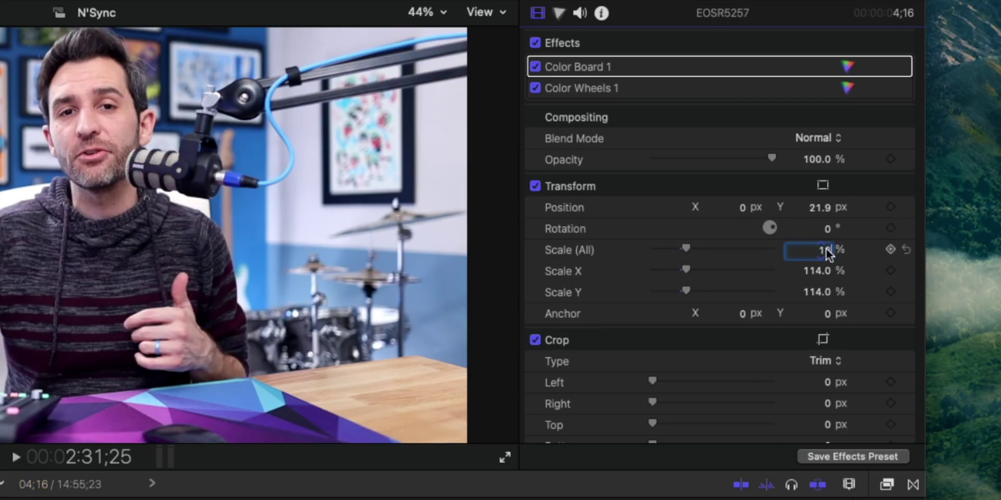
pyautogui.press('Return')
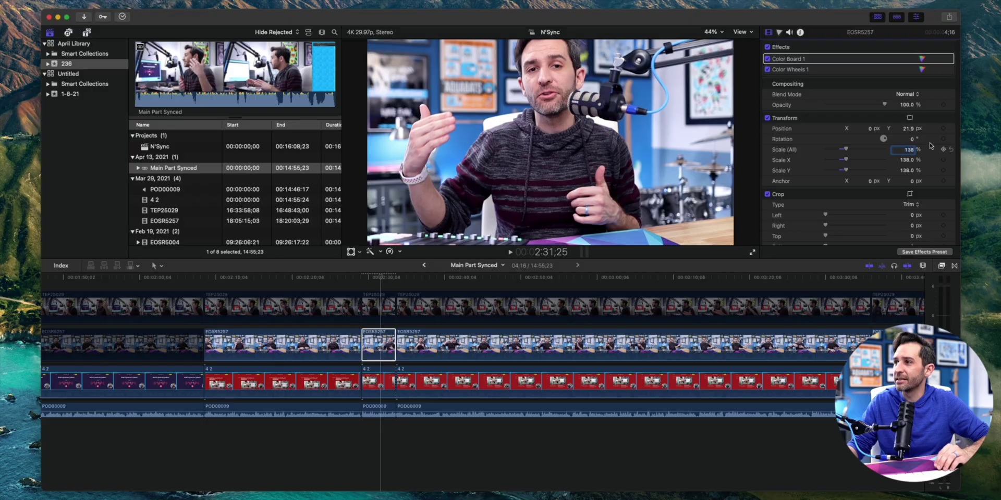
pyautogui.click(908, 129)
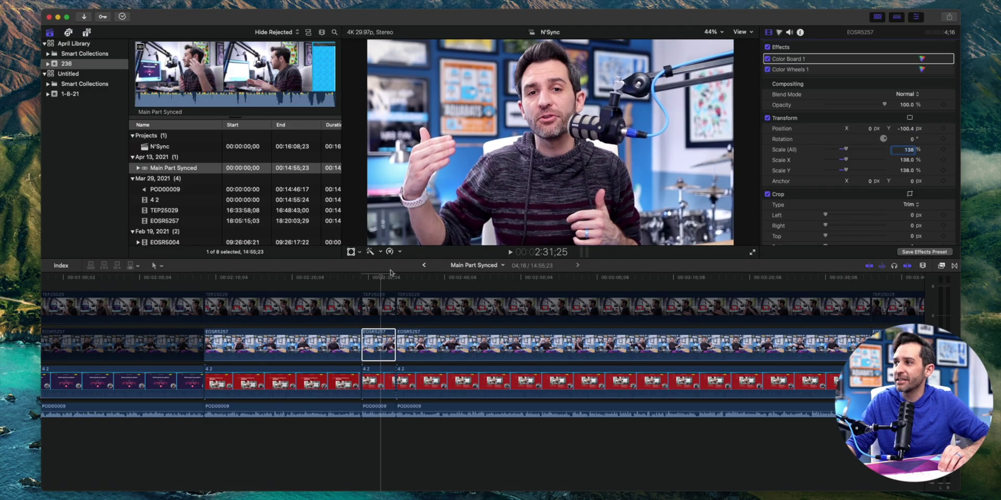
pyautogui.click(352, 289)
pyautogui.press('space')
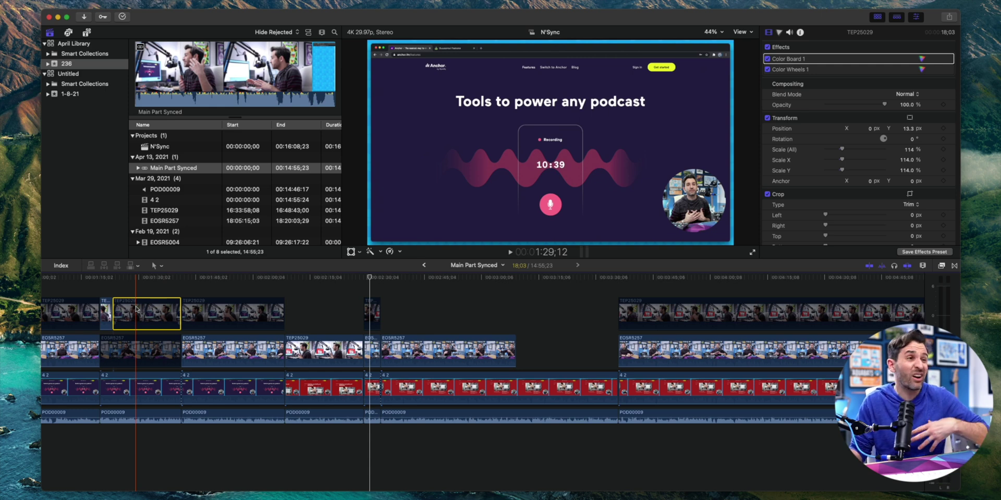
# Delete the unwanted connected clip from the top lane
pyautogui.press('Delete')
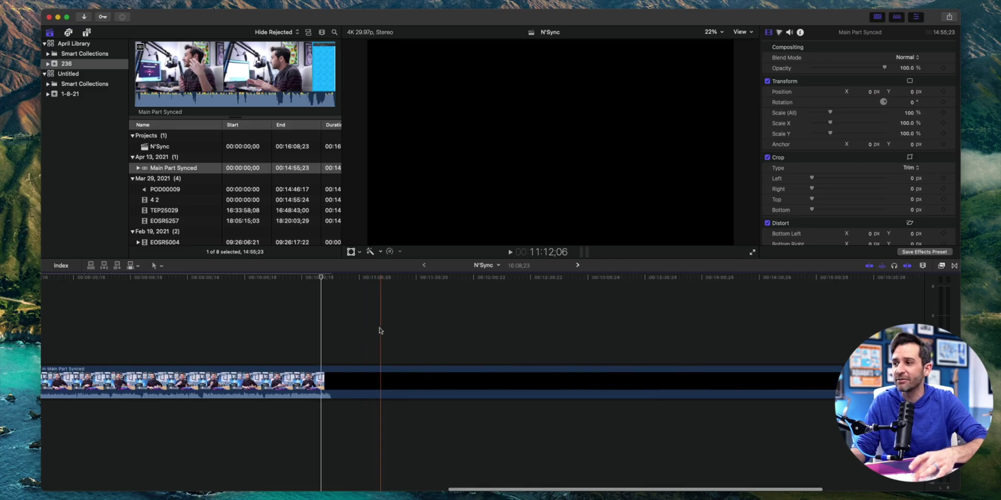
# Blade Main Part Synced where the footage ends and delete the black tail, leaving a 10:56;25 project
pyautogui.press('super+equal')
pyautogui.press('super+equal')
pyautogui.press('super+equal')
pyautogui.click(179, 327)
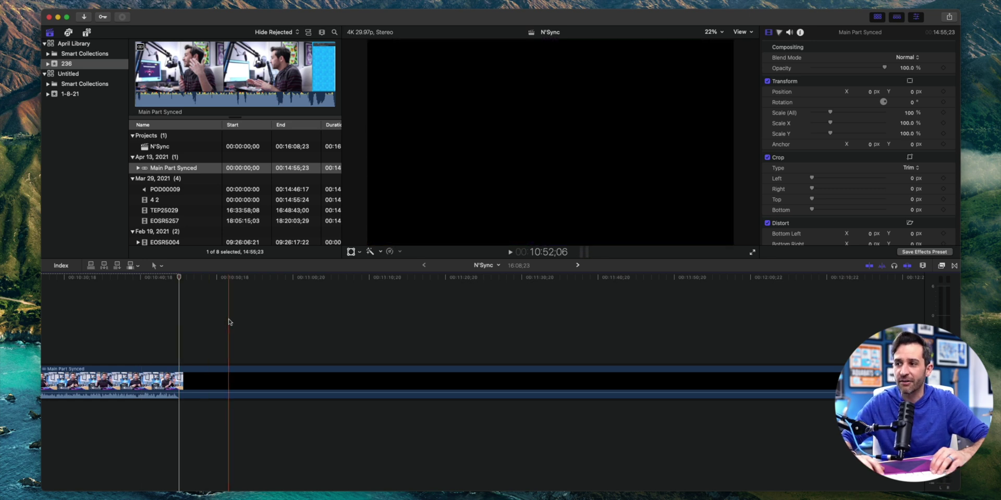
pyautogui.press('super+b')
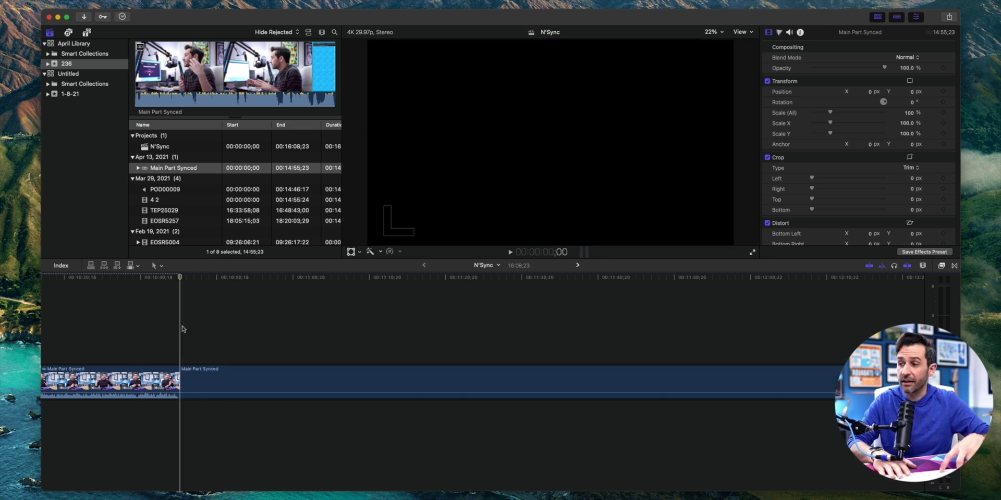
pyautogui.click(221, 378)
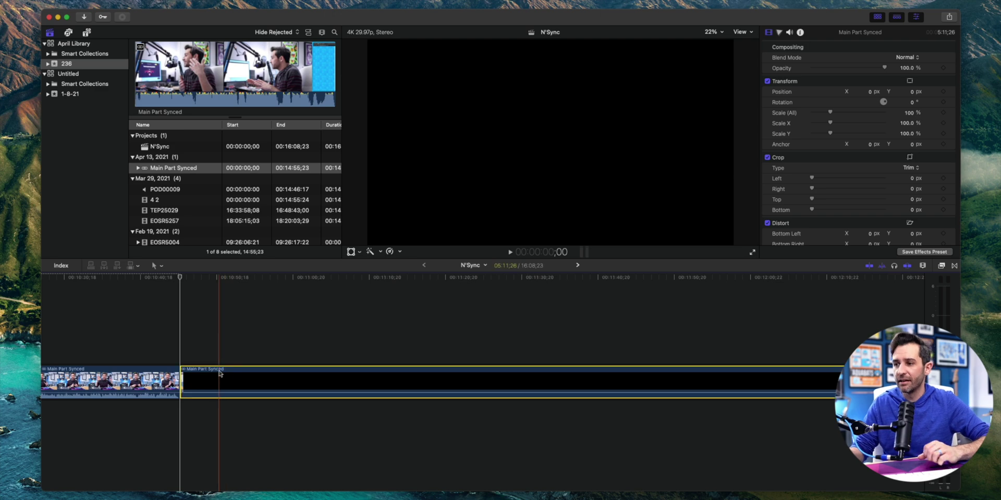
pyautogui.press('Delete')
pyautogui.press('space')
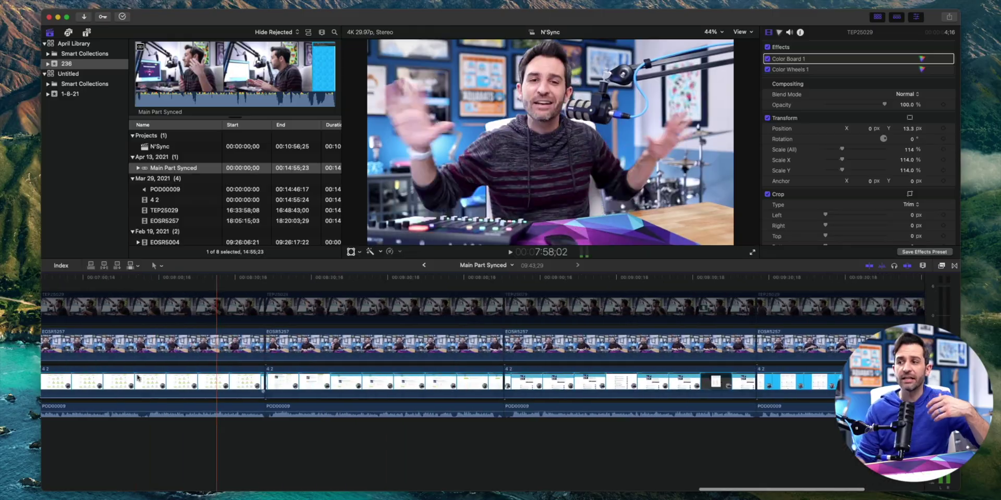
# In the zoomed-out N'Sync timeline, drop the outdoor EOSR5013 clip between the two Main Part Synced sections
pyautogui.click(425, 370)
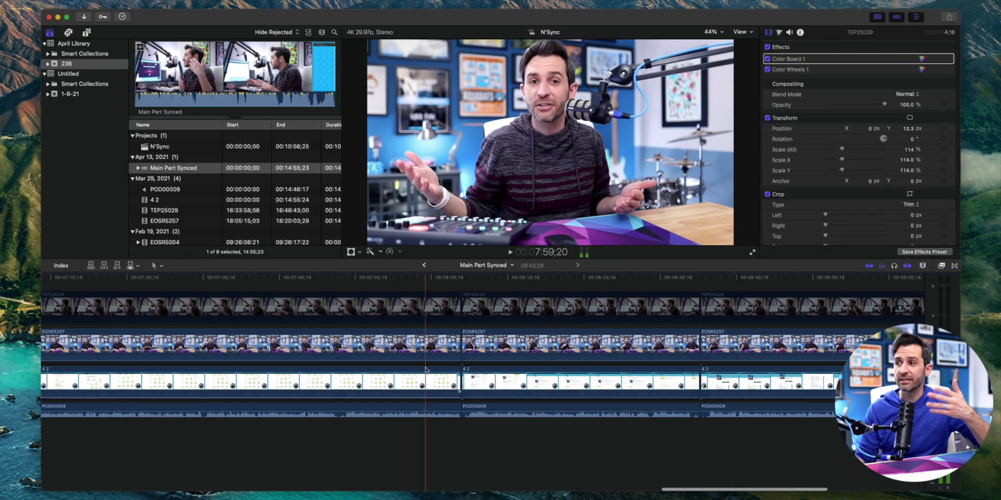
pyautogui.click(425, 265)
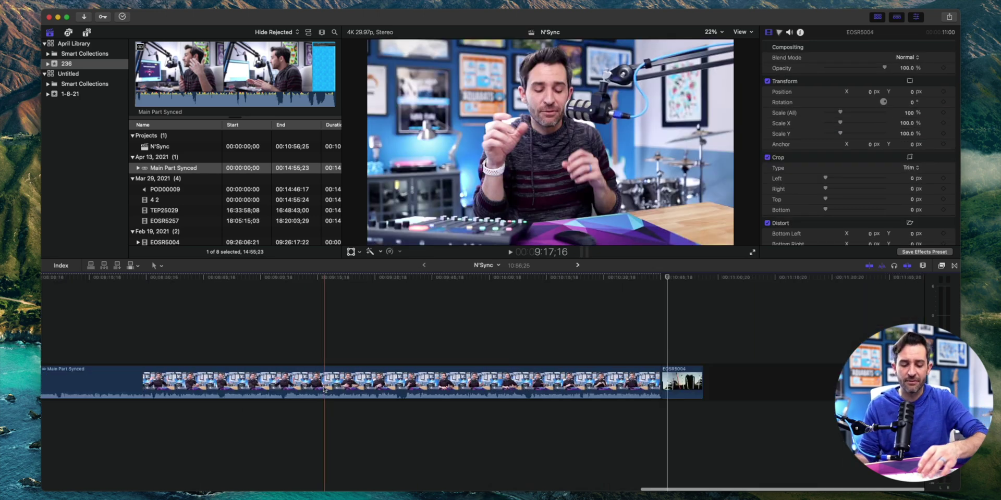
pyautogui.press('super+minus')
pyautogui.press('super+minus')
pyautogui.press('super+minus')
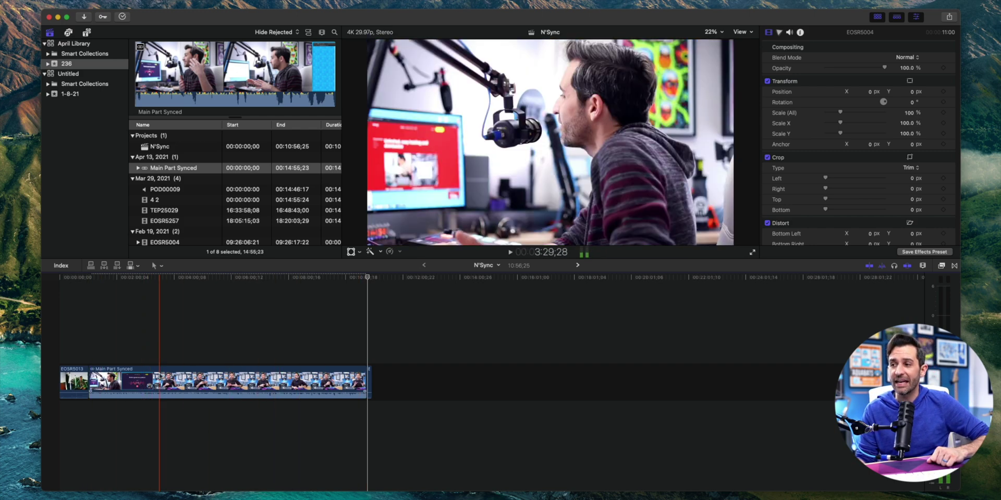
pyautogui.doubleClick(160, 377)
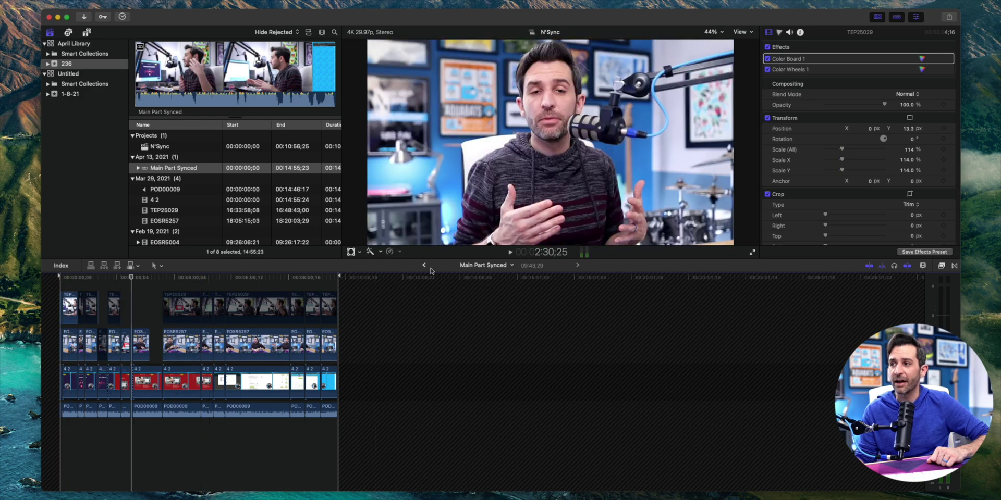
pyautogui.click(424, 265)
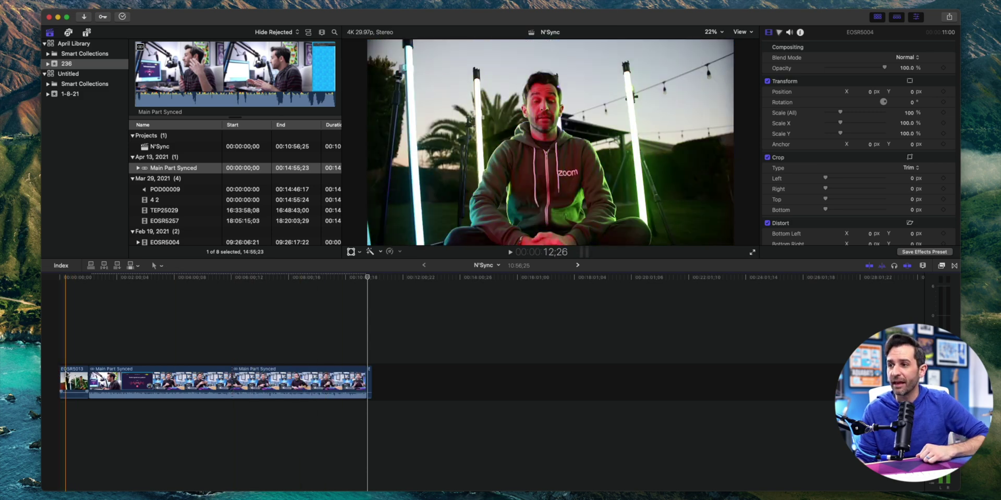
pyautogui.moveTo(129, 373); pyautogui.dragTo(217, 375)
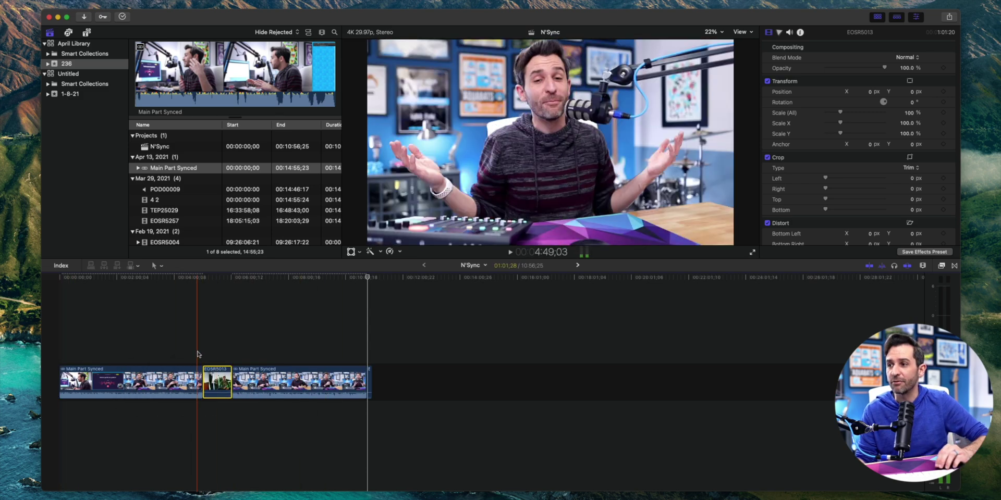